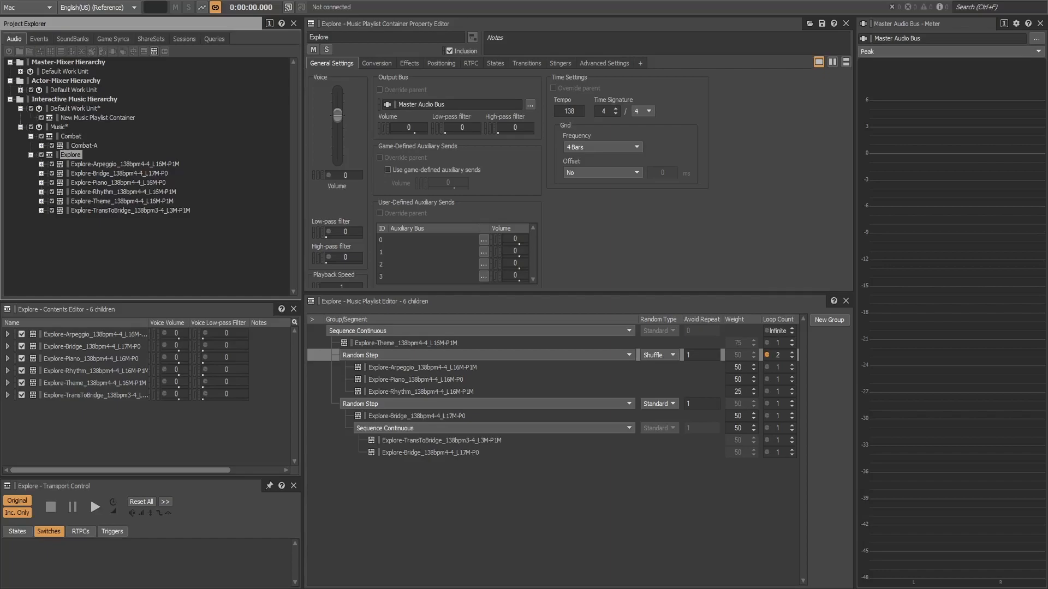
Step: Audition the Explore music playlist container several times, stopping playback after each run
{"action": "key", "text": "space"}
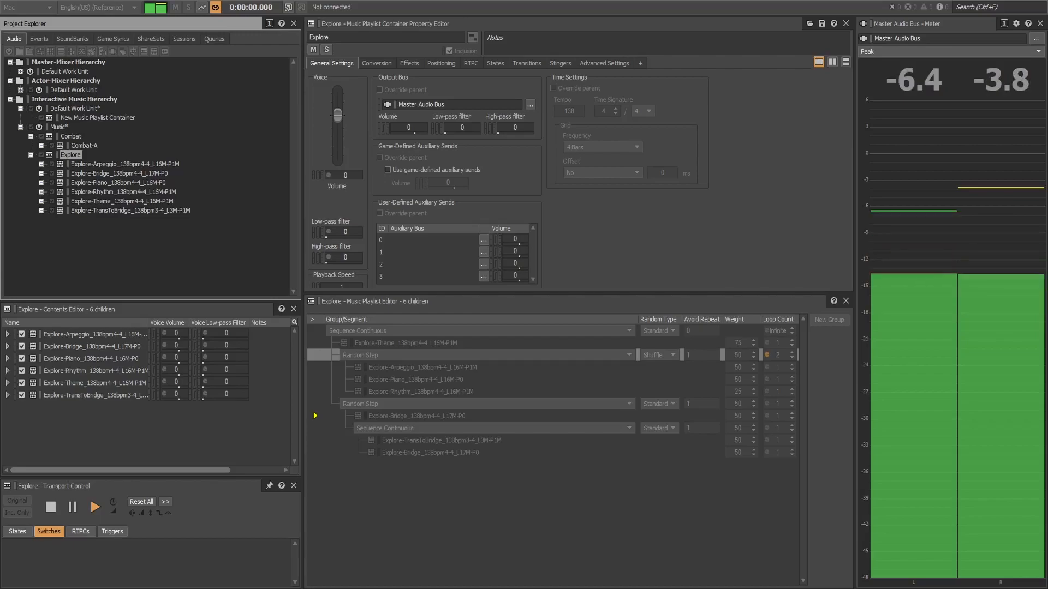
{"action": "key", "text": "space"}
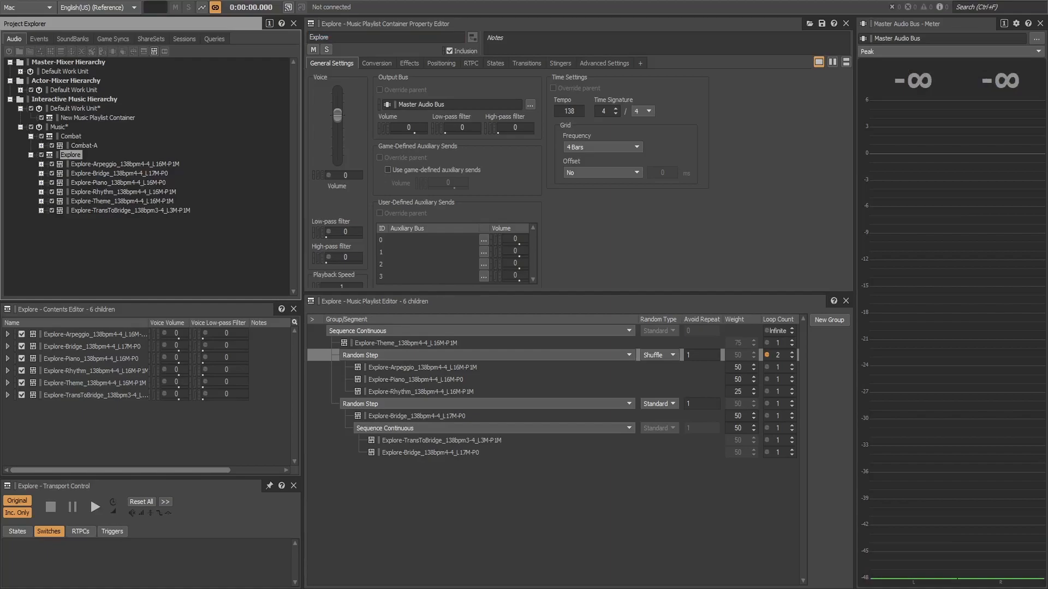
{"action": "key", "text": "space"}
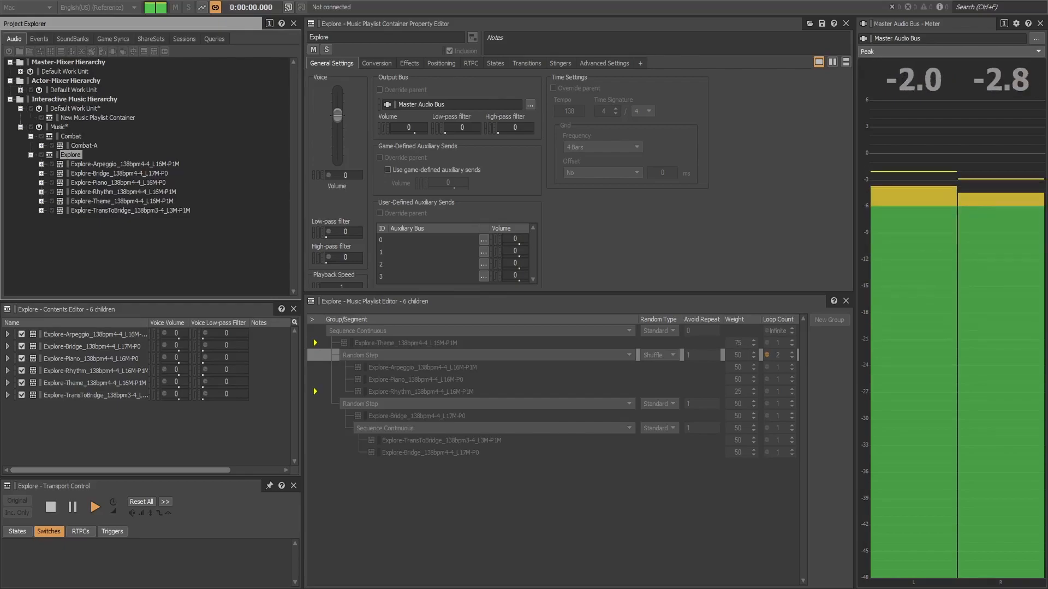
{"action": "key", "text": "space"}
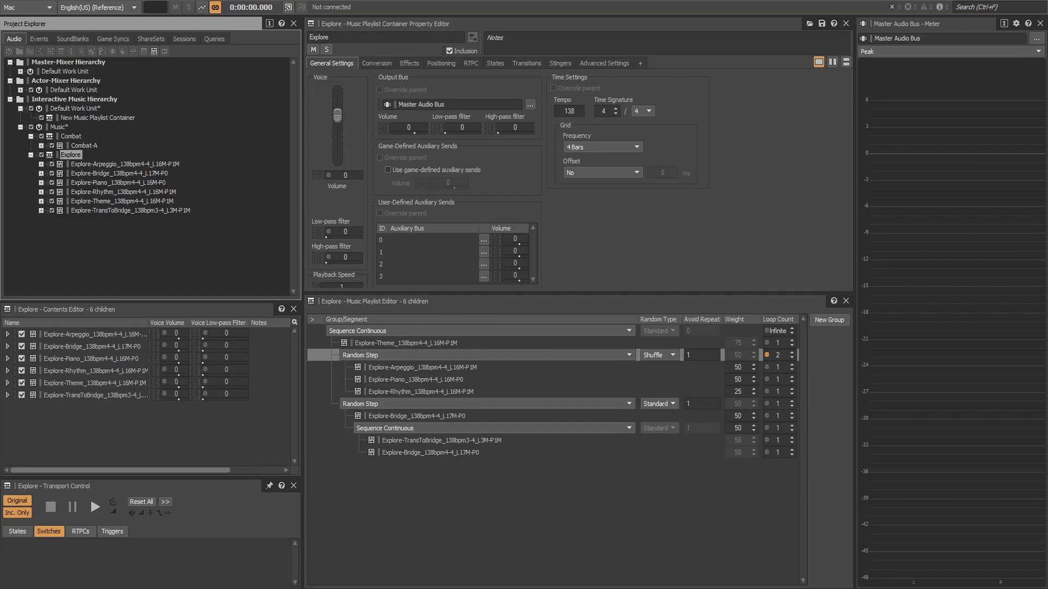
{"action": "left_click", "coordinate": [441, 440]}
{"action": "key", "text": "space"}
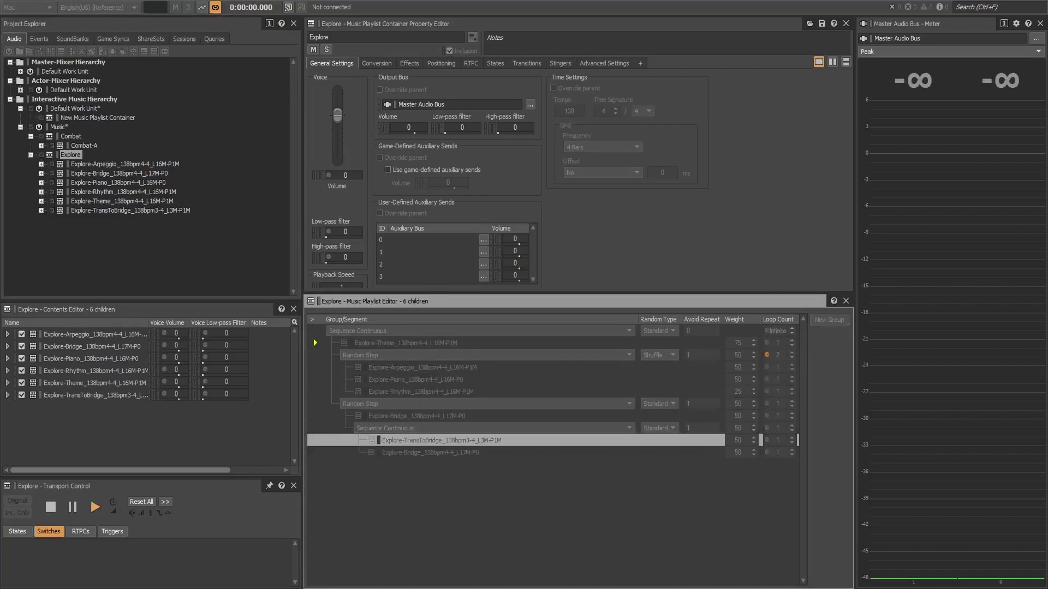
{"action": "key", "text": "space"}
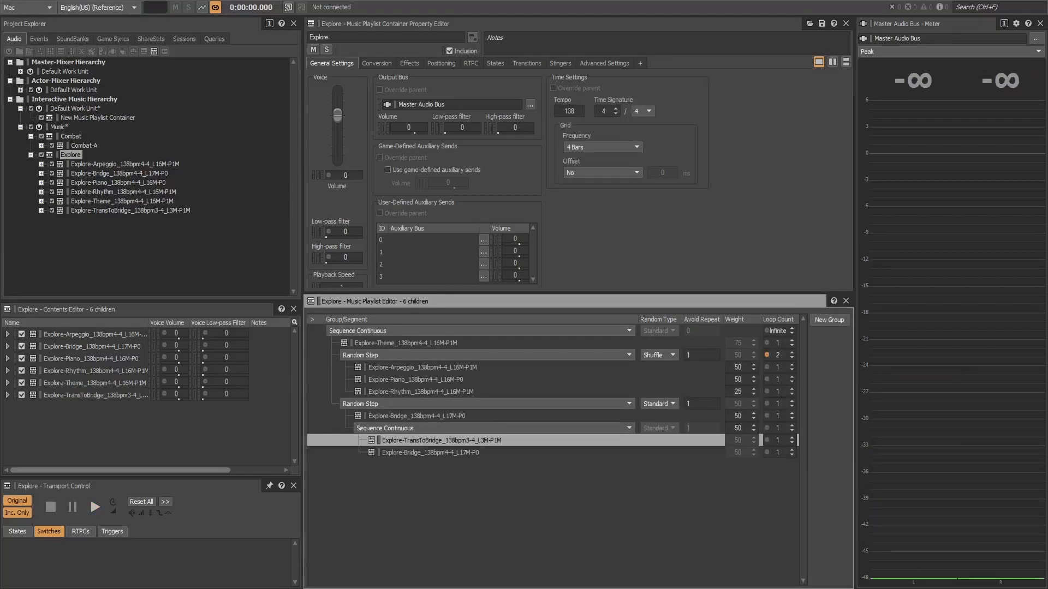
Step: Audition the Explore-TransToBridge_138bpm3-4_L3M-P1M segment and the Explore-Bridge_138bpm4-4_L17M-P0 segment, stopping each one
{"action": "left_click", "coordinate": [131, 211]}
{"action": "key", "text": "space"}
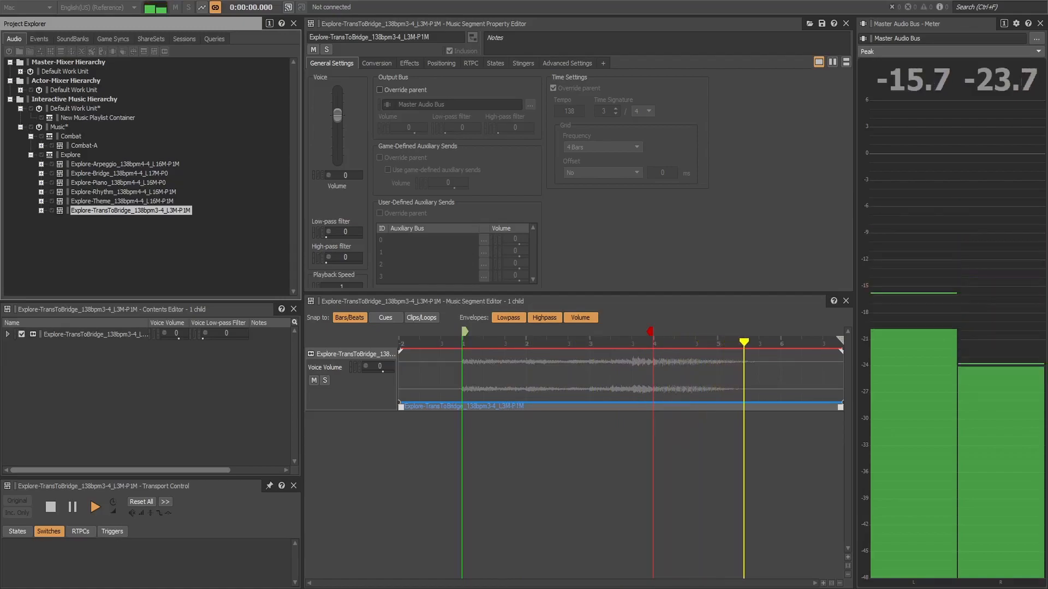
{"action": "key", "text": "space"}
{"action": "left_click", "coordinate": [119, 174]}
{"action": "key", "text": "space"}
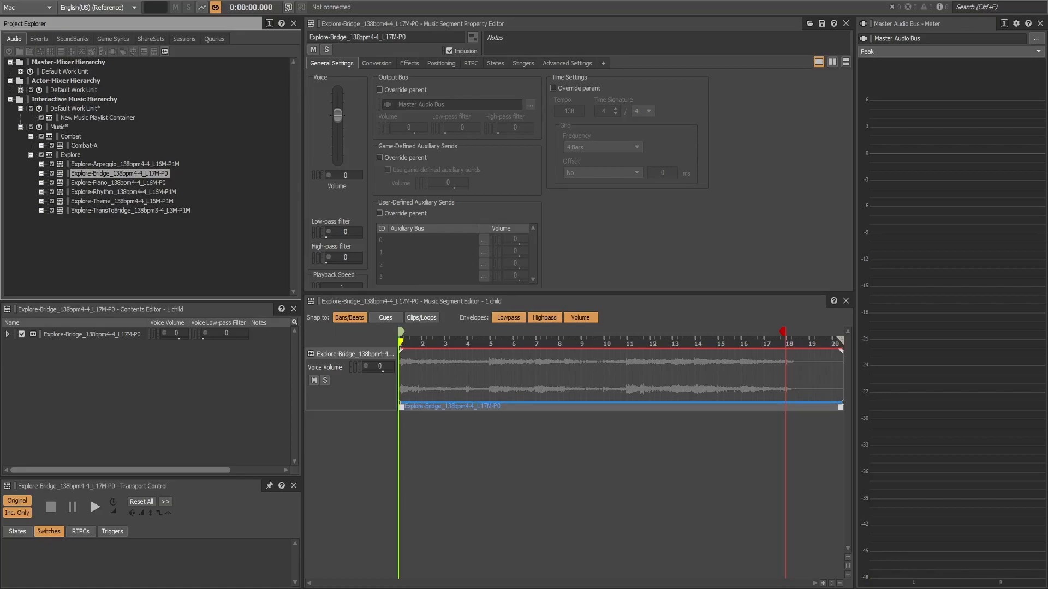
{"action": "key", "text": "space"}
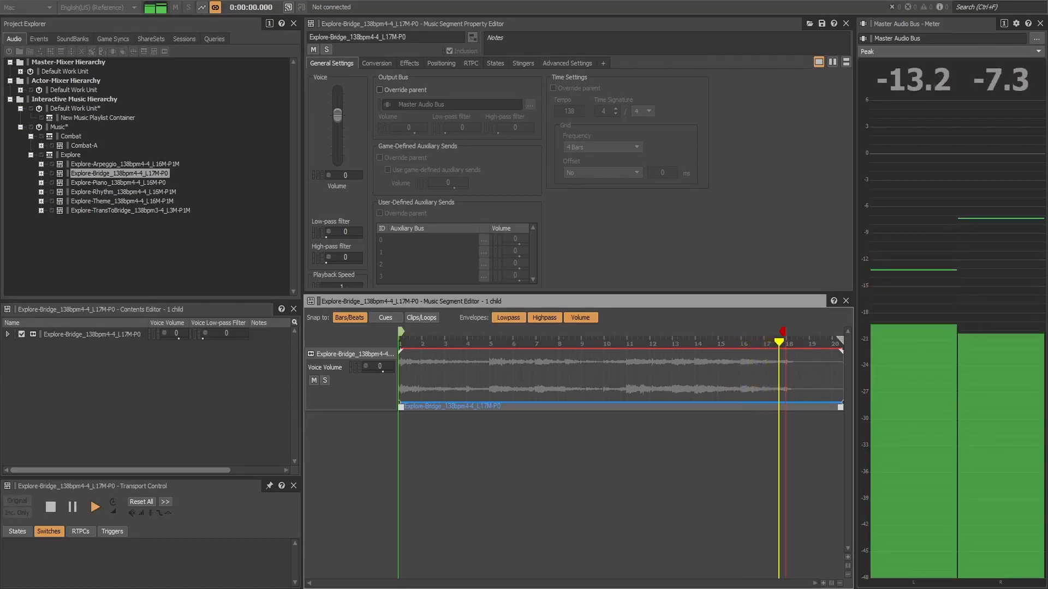
{"action": "key", "text": "space"}
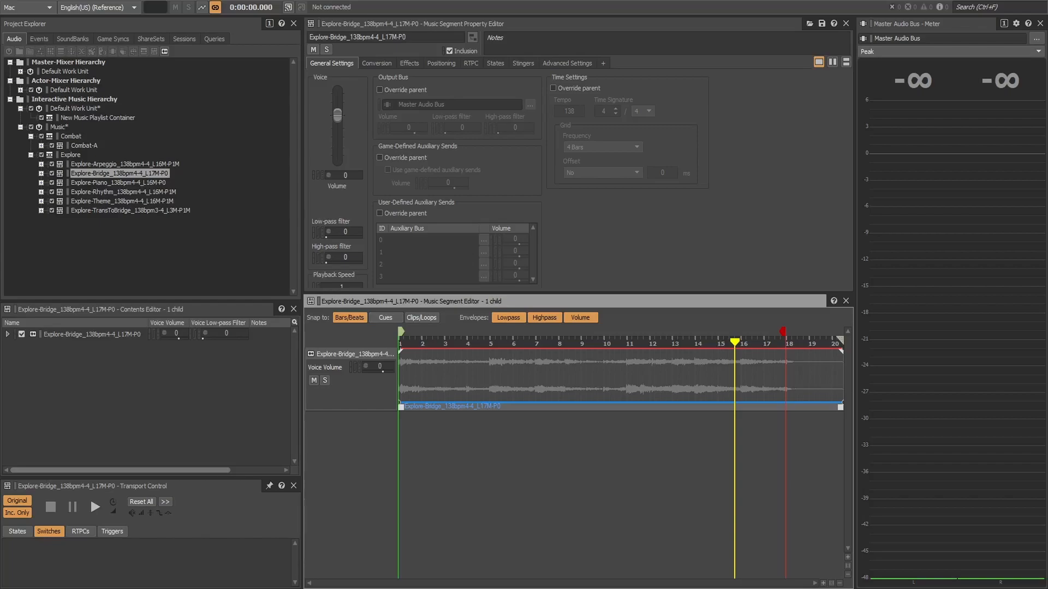
Step: Audition the Explore-Theme_138bpm4-4_L16M-P1M segment, view the Explore-Rhythm segment, and return to the Explore playlist
{"action": "left_click", "coordinate": [122, 201]}
{"action": "key", "text": "space"}
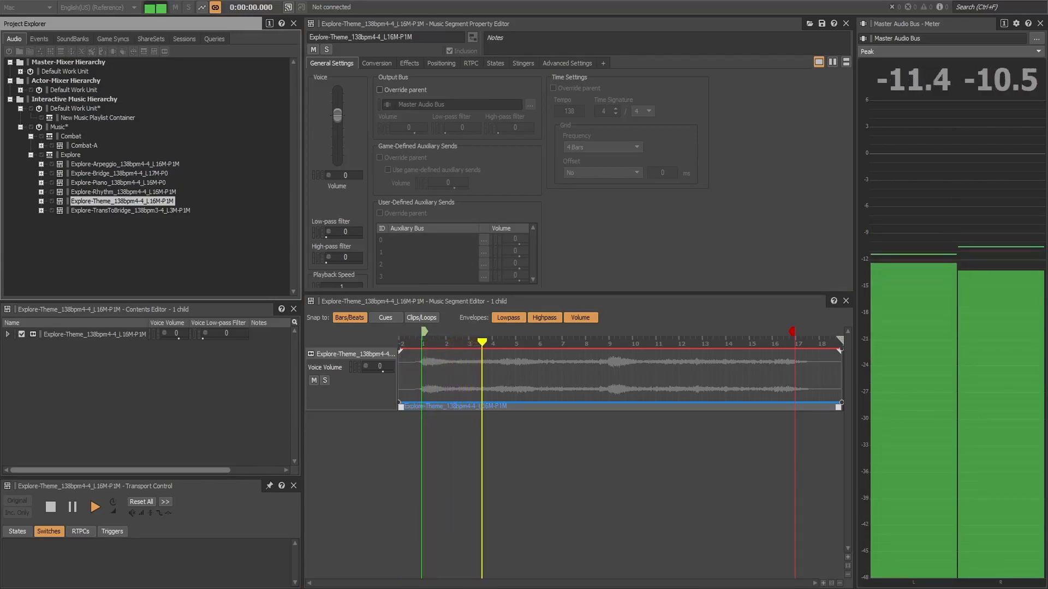
{"action": "key", "text": "space"}
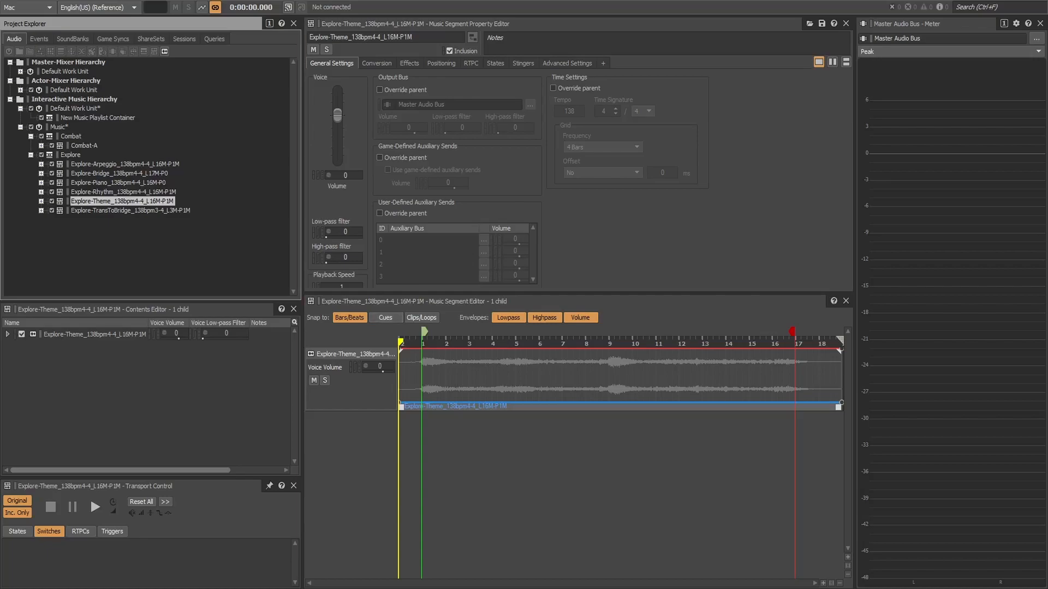
{"action": "left_click", "coordinate": [124, 192]}
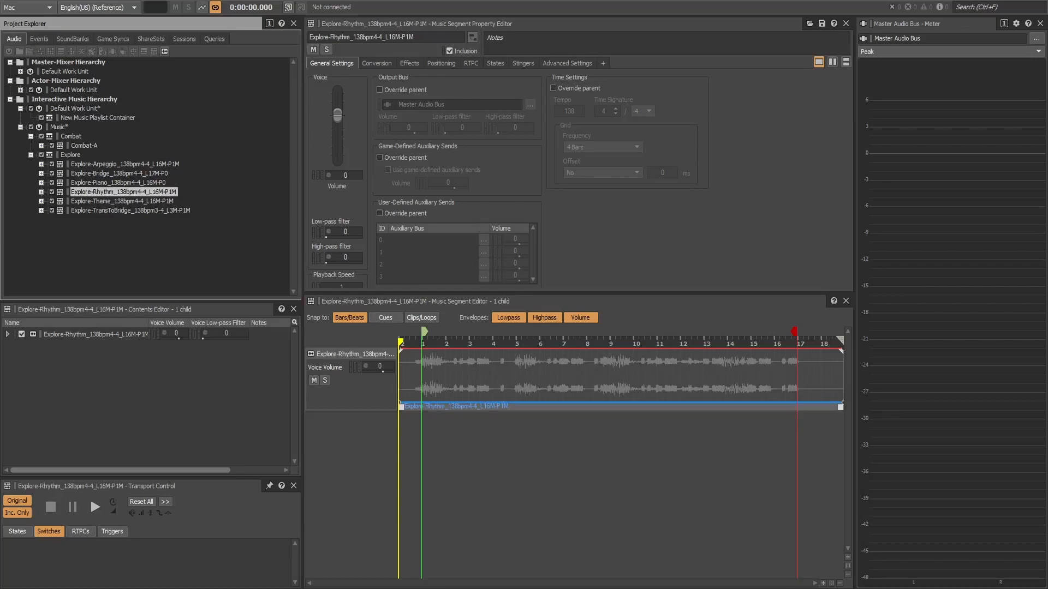
{"action": "left_click", "coordinate": [71, 155]}
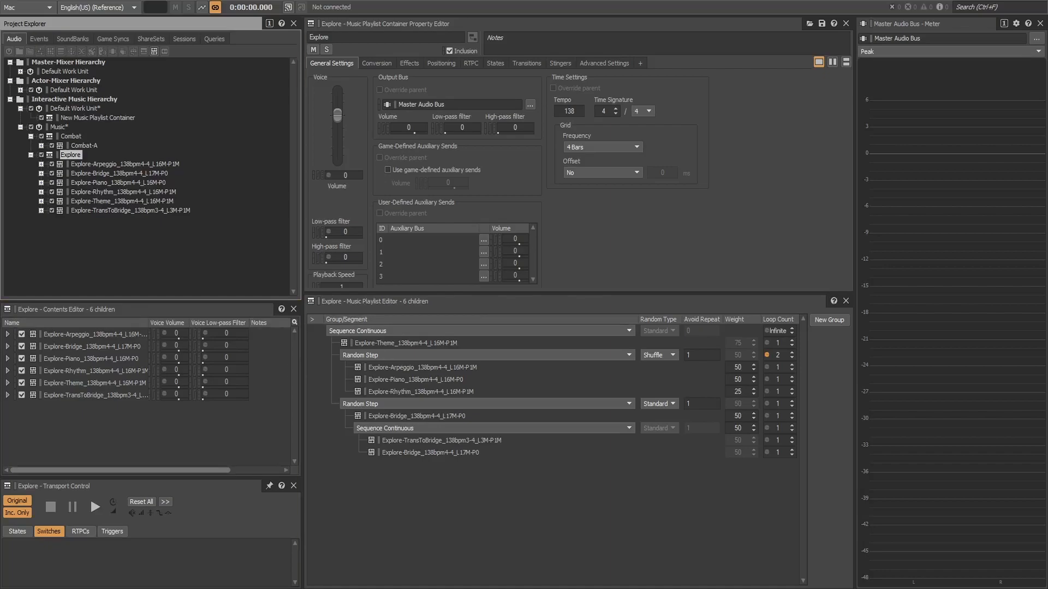
Step: Collapse Explore, expand the Combat-A segment in the Music work unit, and examine its tracks from Arpeggio1 to the rhythm layers
{"action": "left_click", "coordinate": [58, 127]}
{"action": "left_click", "coordinate": [59, 127]}
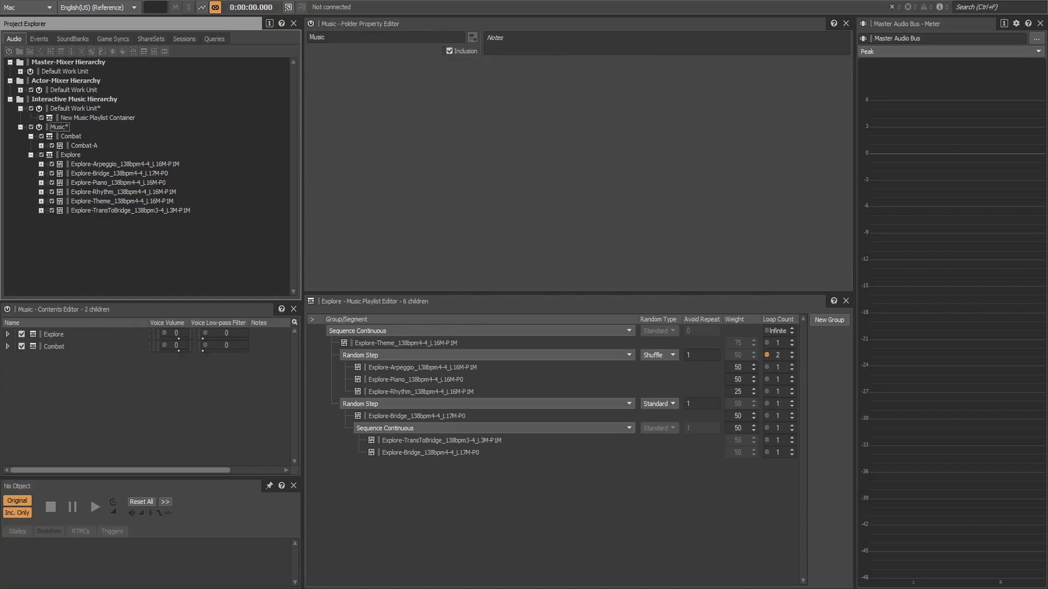
{"action": "left_click", "coordinate": [84, 145]}
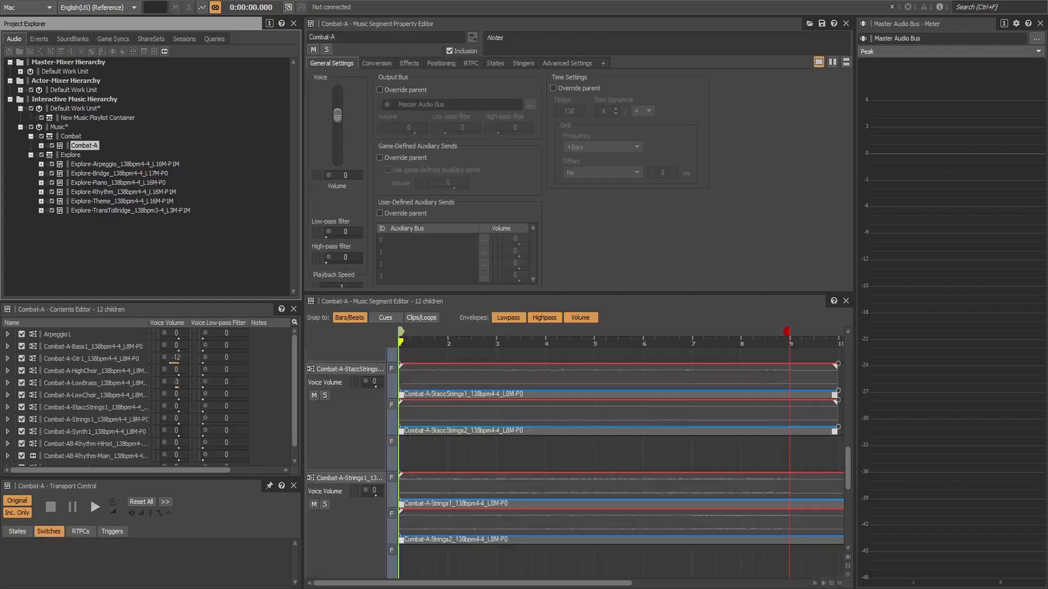
{"action": "left_click", "coordinate": [31, 155]}
{"action": "left_click", "coordinate": [41, 145]}
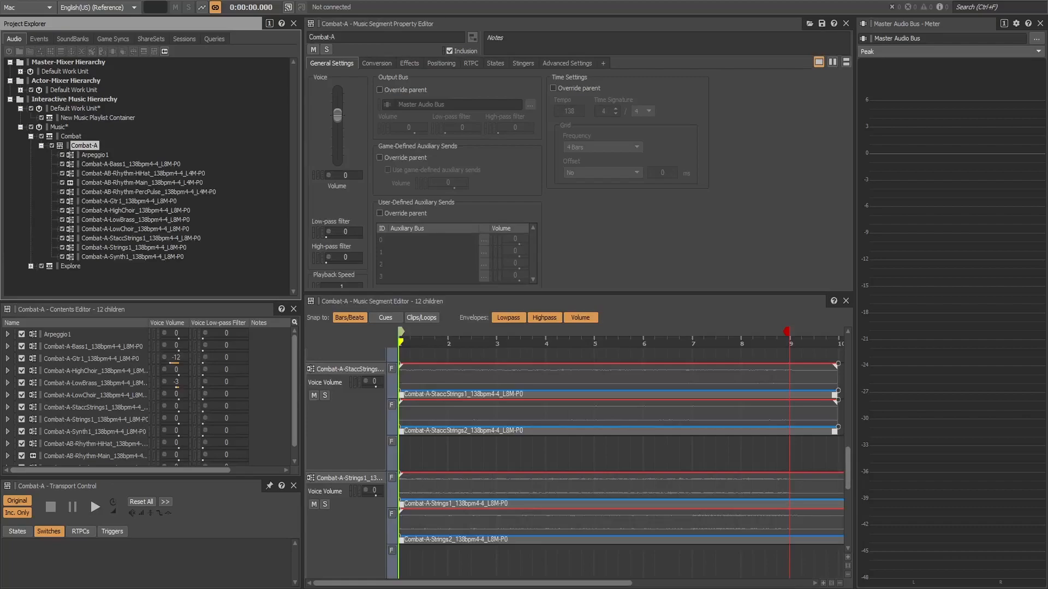
{"action": "scroll", "coordinate": [616, 464], "scroll_direction": "up", "scroll_amount": 8}
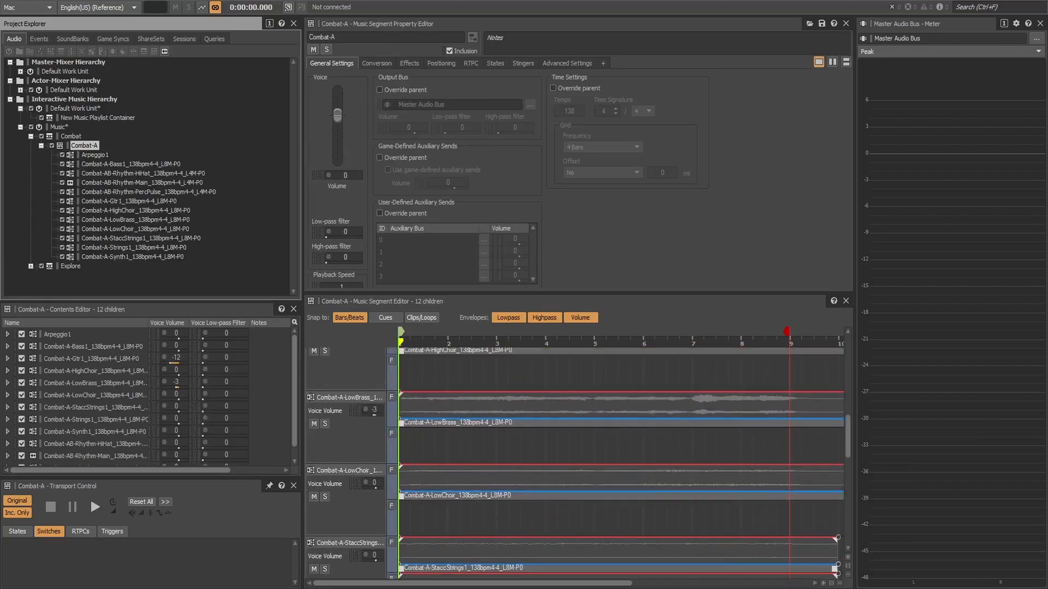
{"action": "scroll", "coordinate": [617, 463], "scroll_direction": "up", "scroll_amount": 5}
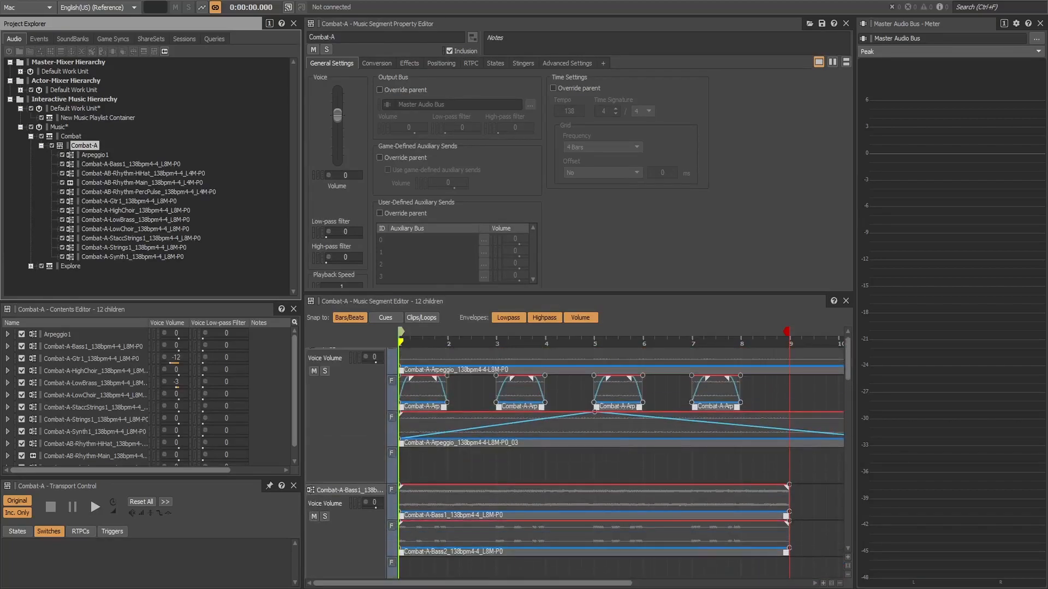
{"action": "scroll", "coordinate": [616, 464], "scroll_direction": "down", "scroll_amount": 10}
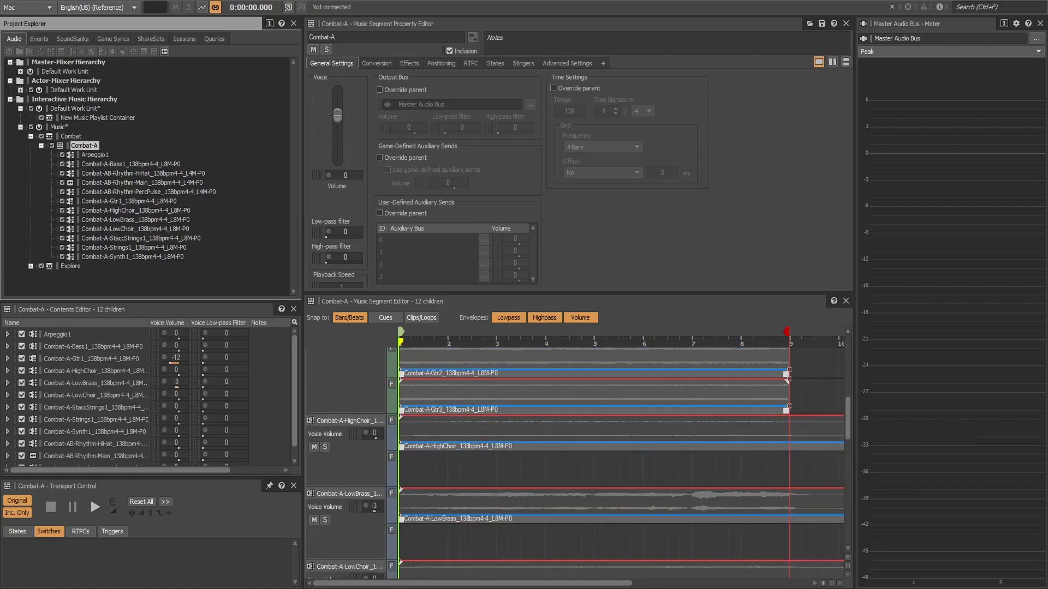
{"action": "scroll", "coordinate": [617, 463], "scroll_direction": "down", "scroll_amount": 8}
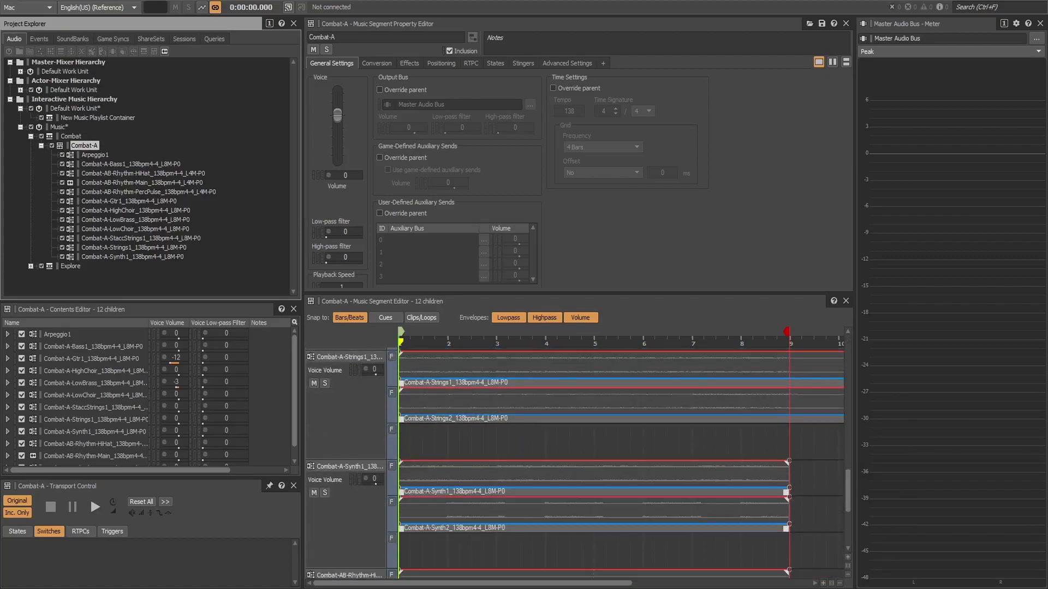
{"action": "scroll", "coordinate": [617, 464], "scroll_direction": "down", "scroll_amount": 2}
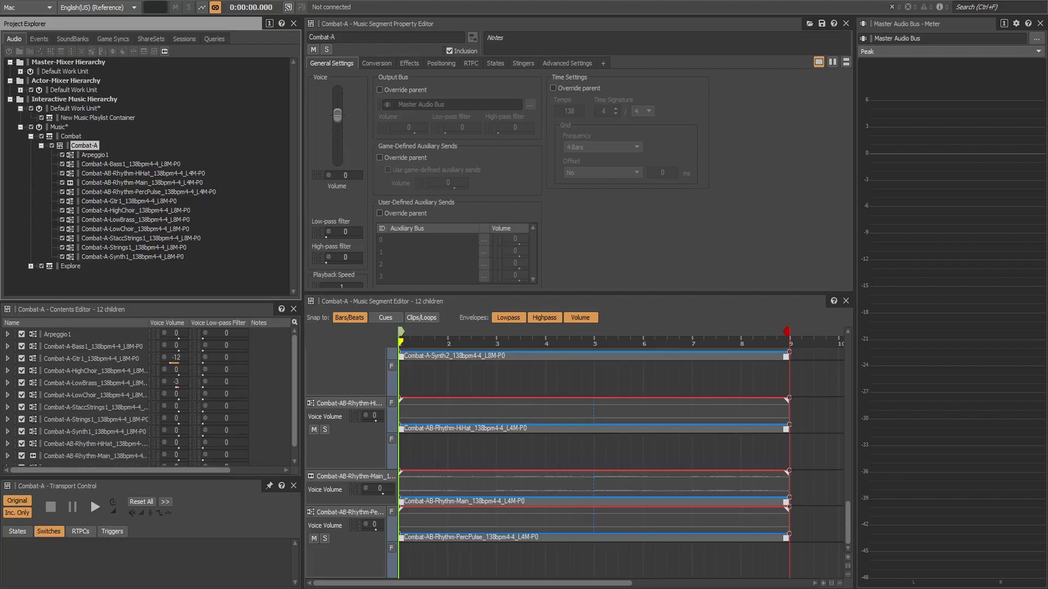
{"action": "left_click", "coordinate": [159, 282]}
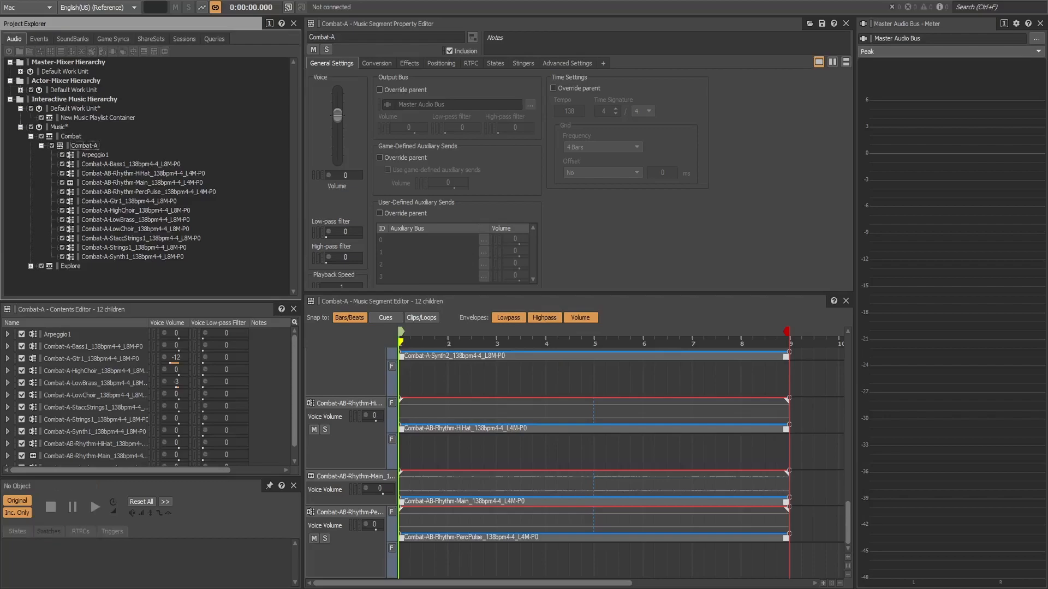
Step: Expand the Explore container and compare its playlist with the Combat container and the Combat-A segment
{"action": "left_click", "coordinate": [31, 266]}
{"action": "left_click", "coordinate": [82, 238]}
{"action": "left_click", "coordinate": [70, 229]}
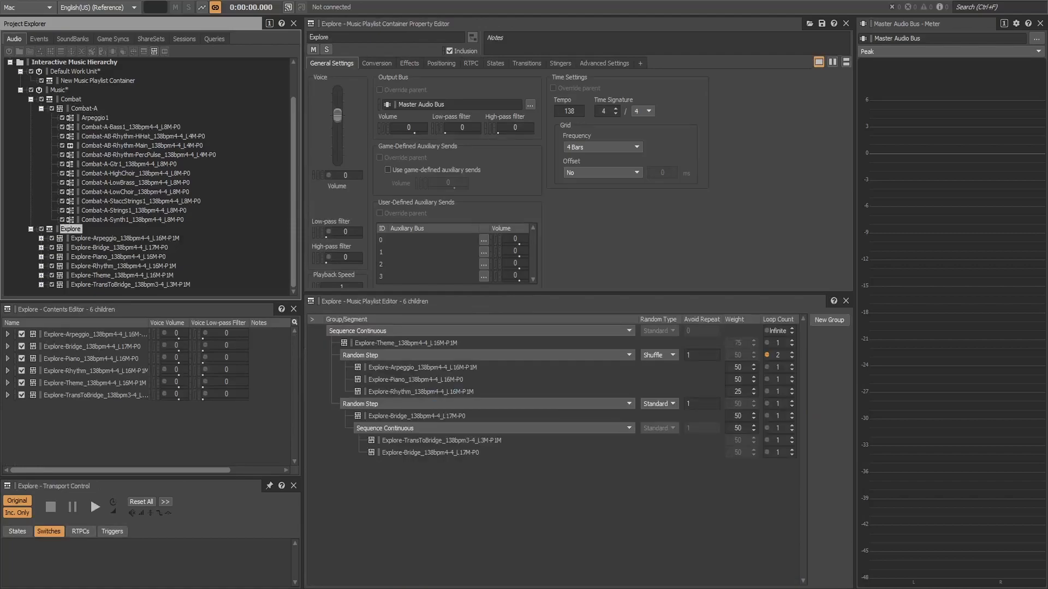
{"action": "left_click", "coordinate": [84, 109]}
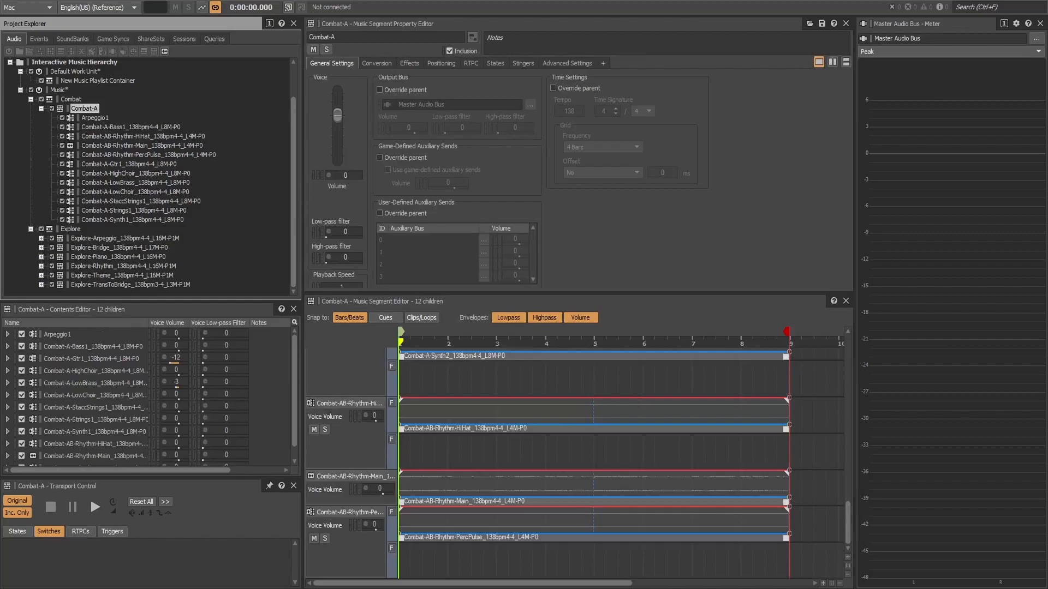
{"action": "left_click", "coordinate": [71, 99]}
{"action": "left_click", "coordinate": [84, 109]}
{"action": "left_click", "coordinate": [234, 164]}
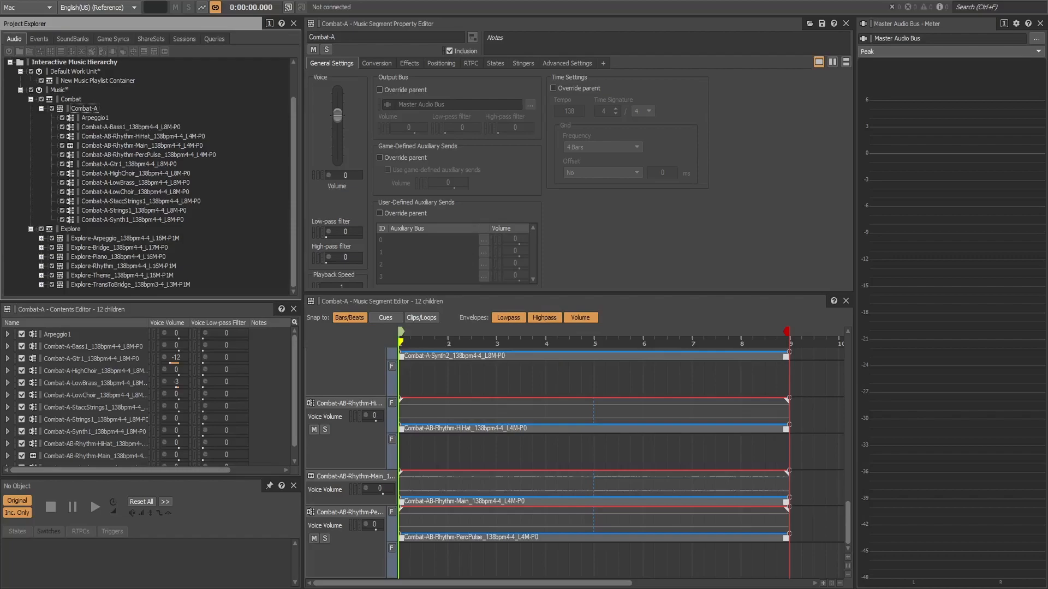
Step: Check the Combat container's playlist and review the Combat-A segment's tracks back up to Arpeggio1
{"action": "left_click", "coordinate": [71, 99]}
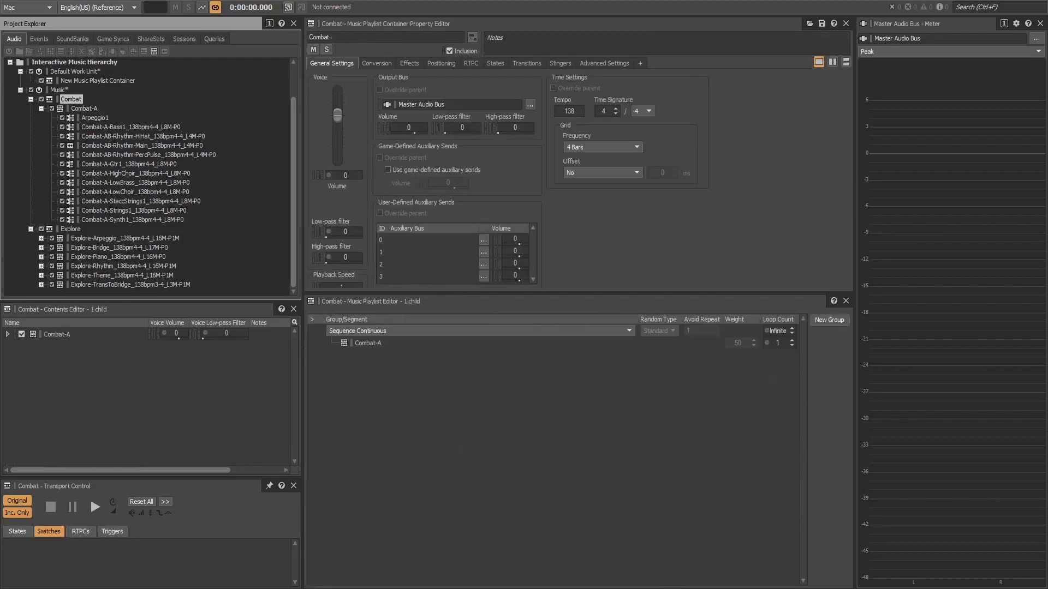
{"action": "left_click", "coordinate": [84, 109]}
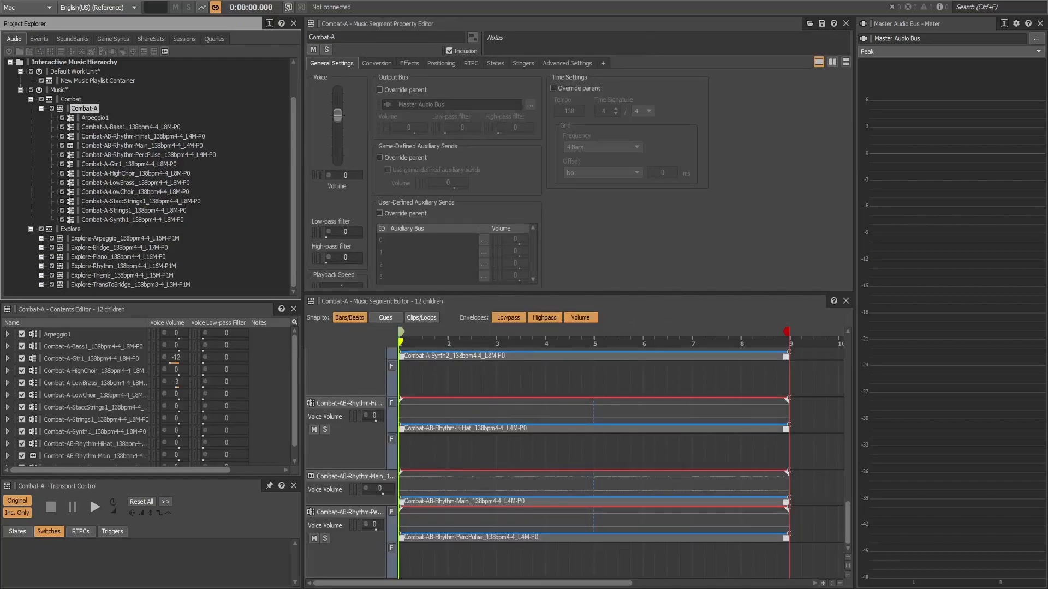
{"action": "scroll", "coordinate": [616, 464], "scroll_direction": "up", "scroll_amount": 10}
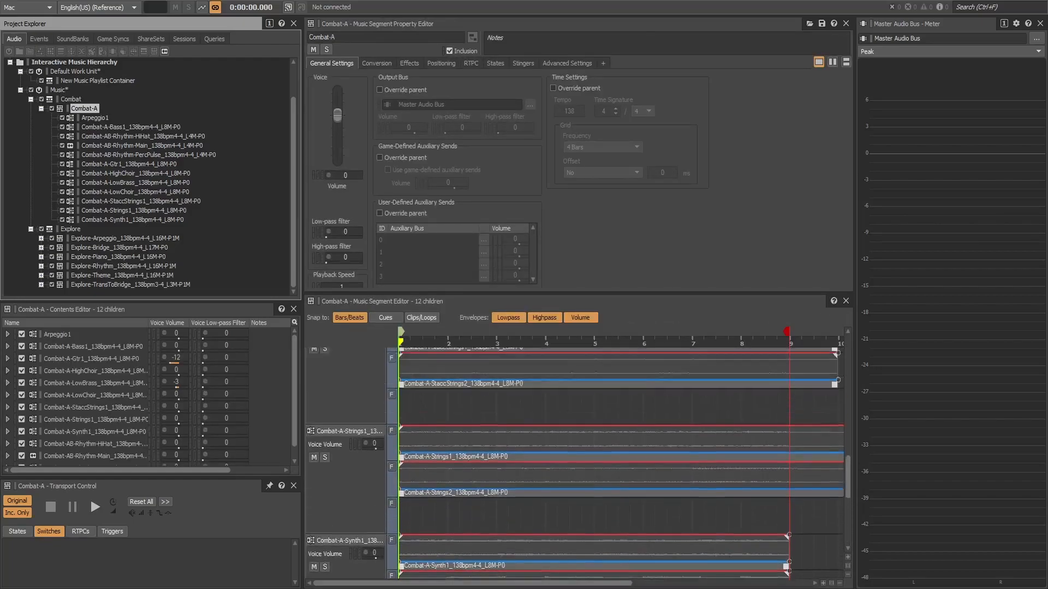
{"action": "scroll", "coordinate": [617, 464], "scroll_direction": "up", "scroll_amount": 10}
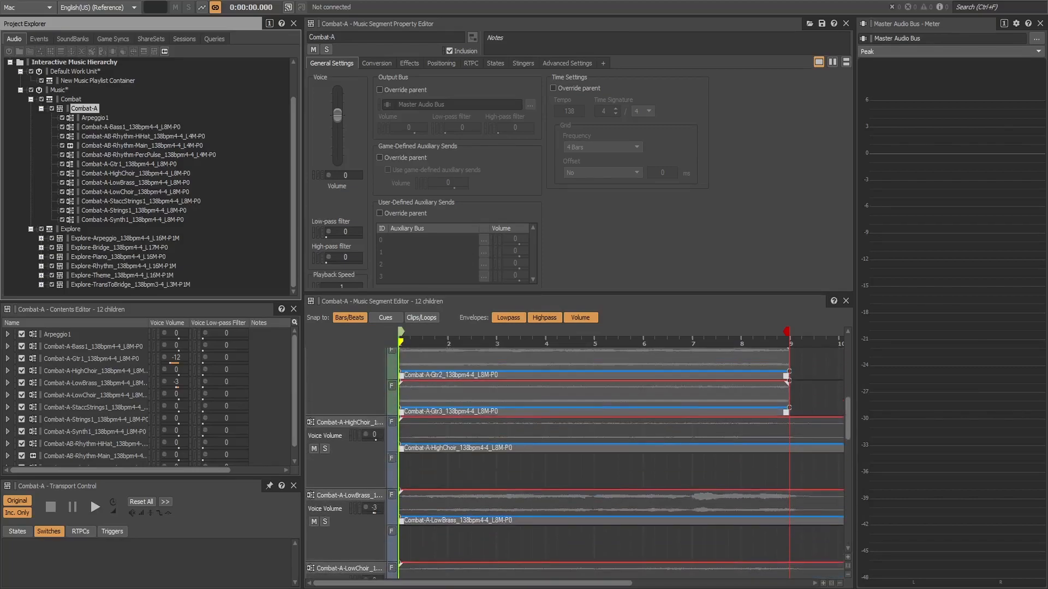
{"action": "scroll", "coordinate": [616, 464], "scroll_direction": "up", "scroll_amount": 10}
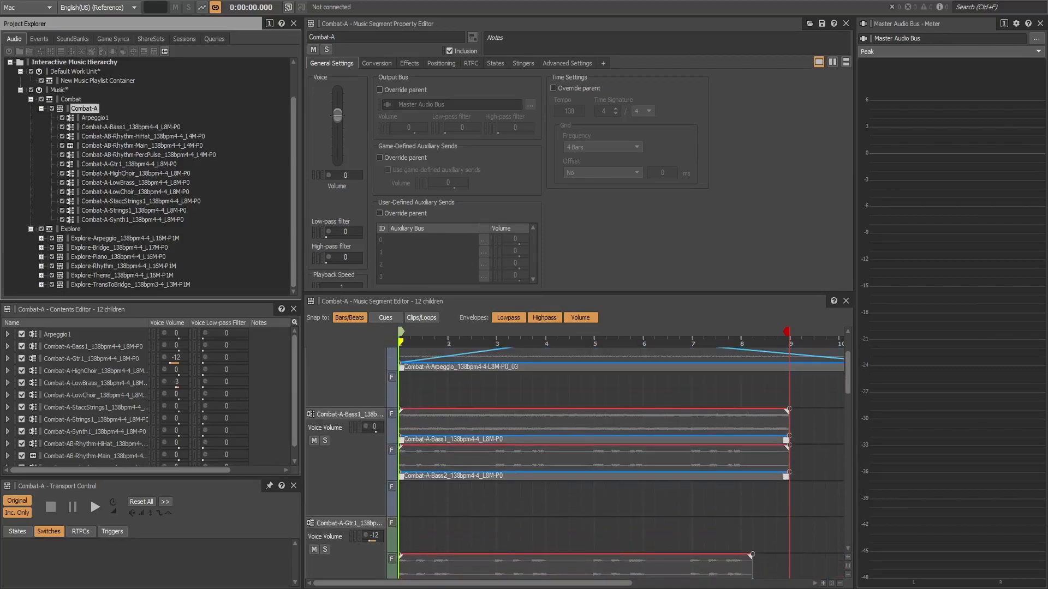
{"action": "scroll", "coordinate": [617, 464], "scroll_direction": "up", "scroll_amount": 3}
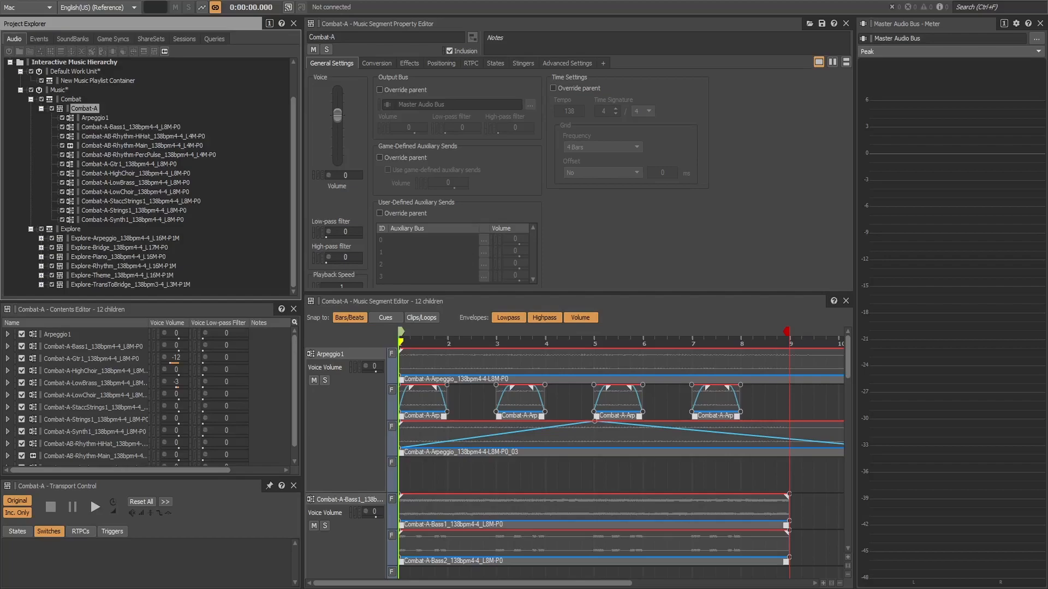
Step: Audition the Combat-A segment, followed by the whole Combat playlist container
{"action": "key", "text": "space"}
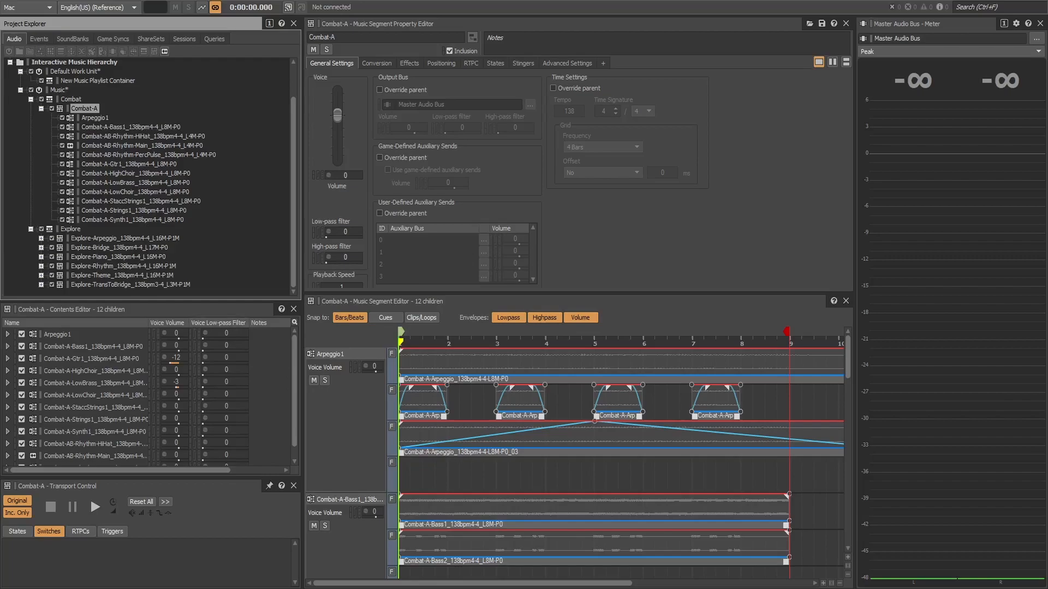
{"action": "left_click", "coordinate": [71, 100]}
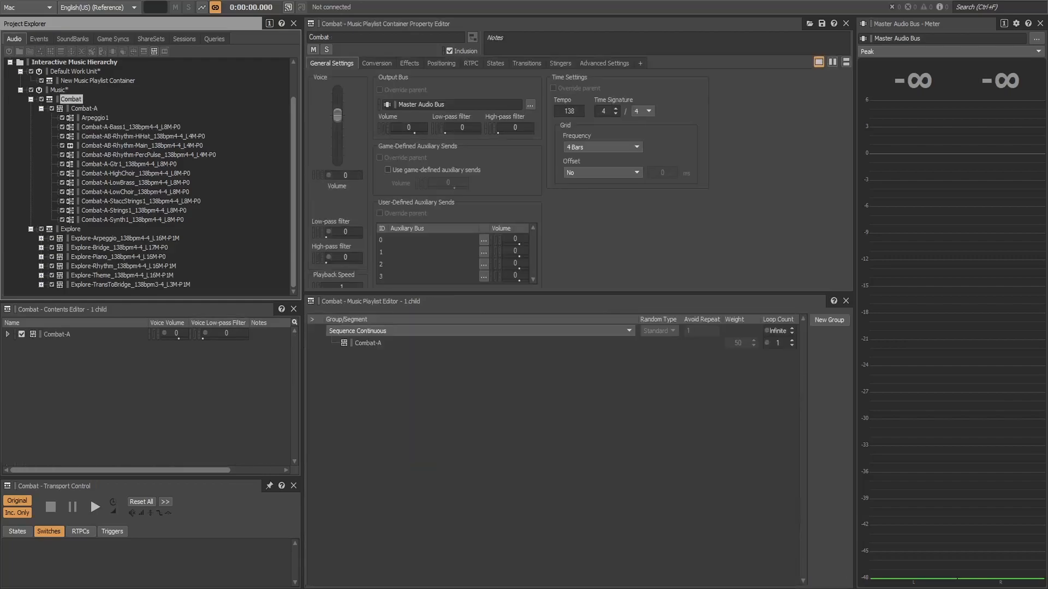
{"action": "key", "text": "space"}
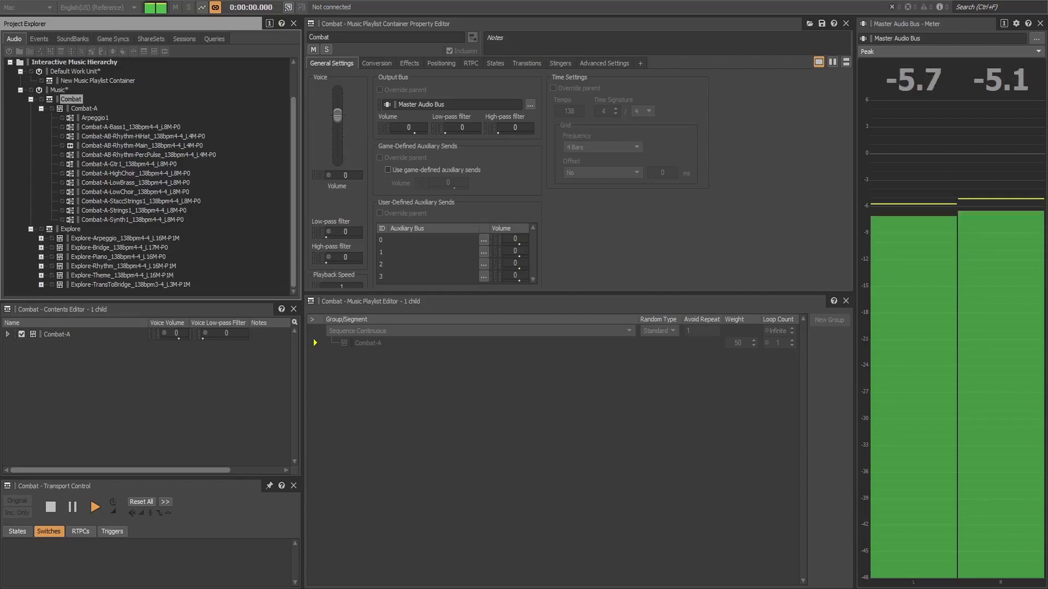
Step: Stop the Combat container's playback and open the Combat-A segment from its playlist
{"action": "key", "text": "space"}
{"action": "left_click", "coordinate": [84, 109]}
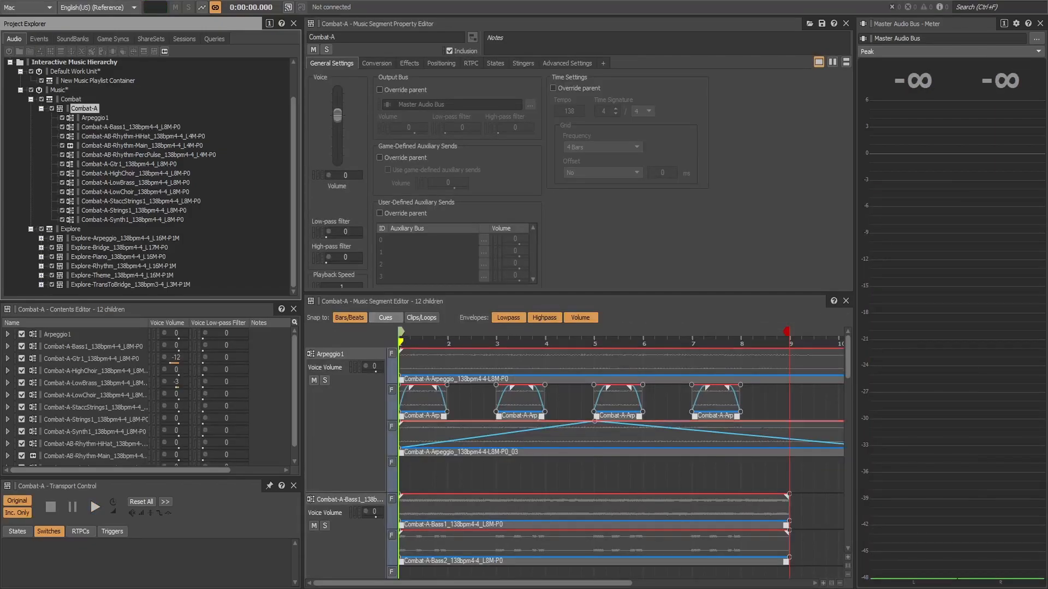
{"action": "left_click", "coordinate": [71, 100]}
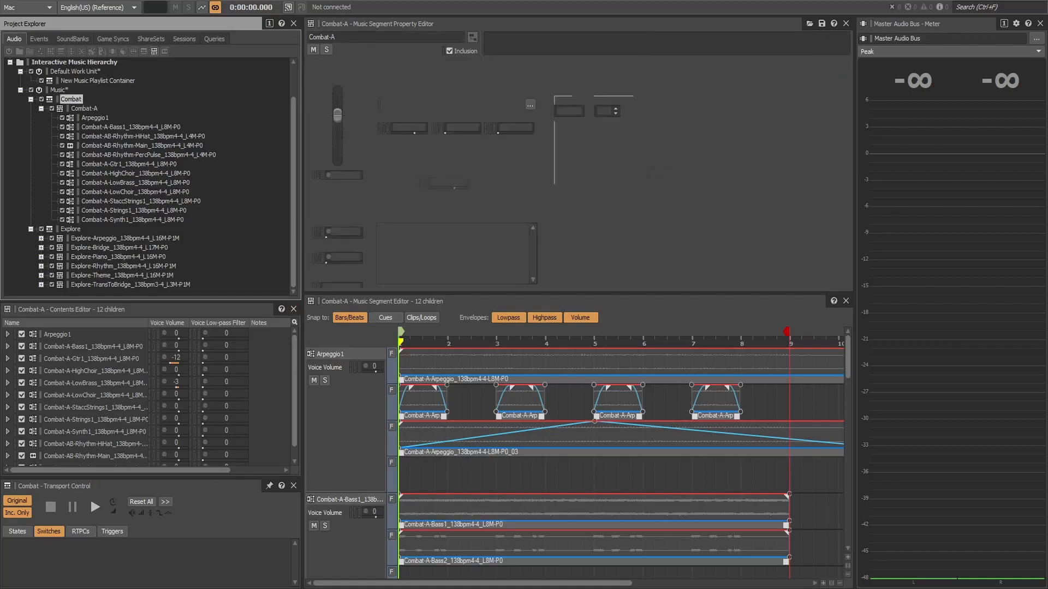
{"action": "left_click", "coordinate": [367, 344]}
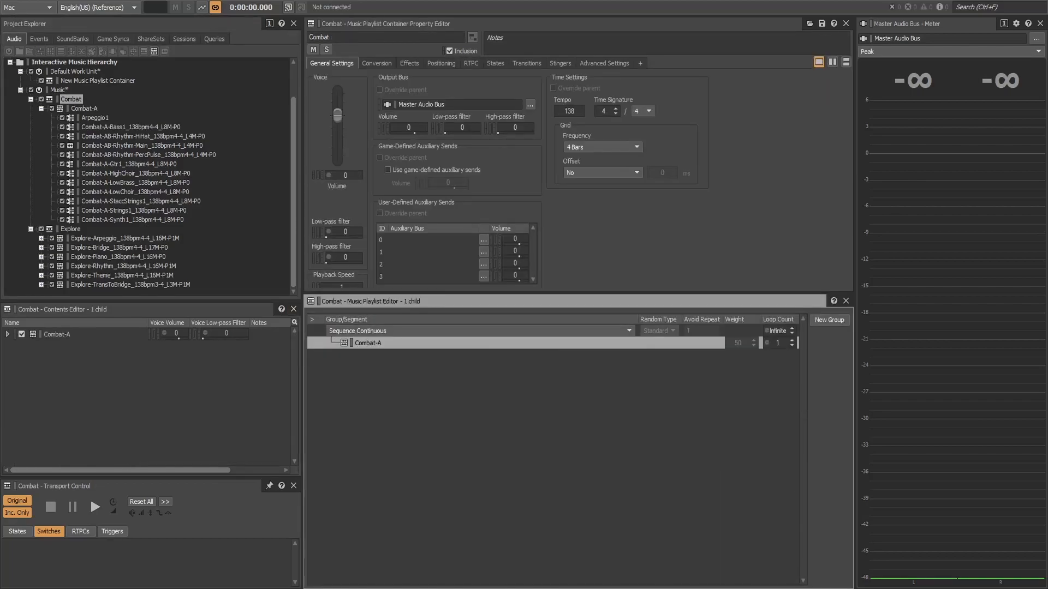
{"action": "double_click", "coordinate": [368, 343]}
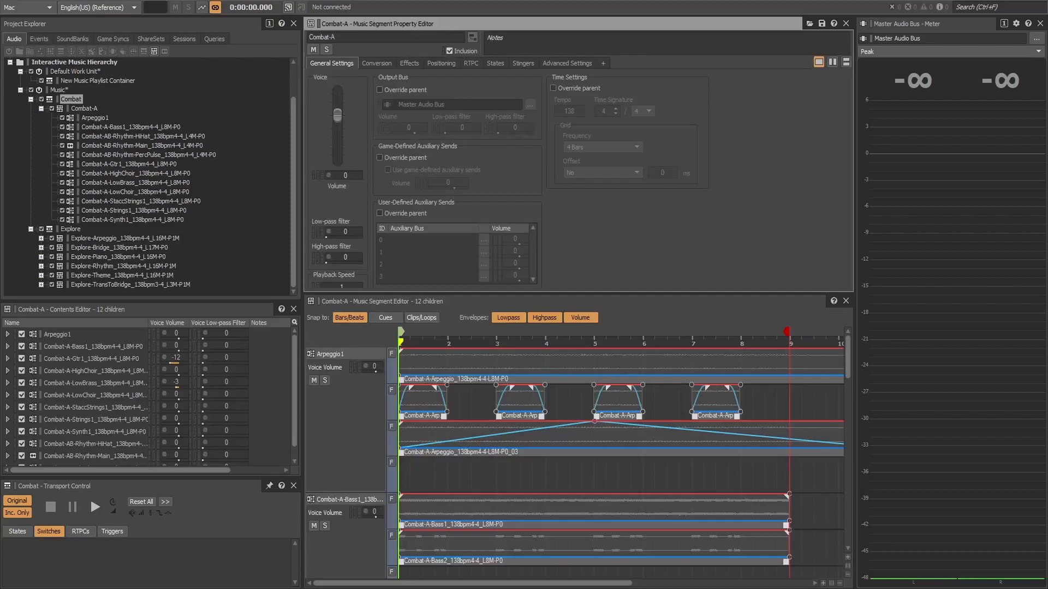
Step: Audition the Combat-A segment, review its stacked tracks from Arpeggio1 downward, and replay it from the start
{"action": "key", "text": "space"}
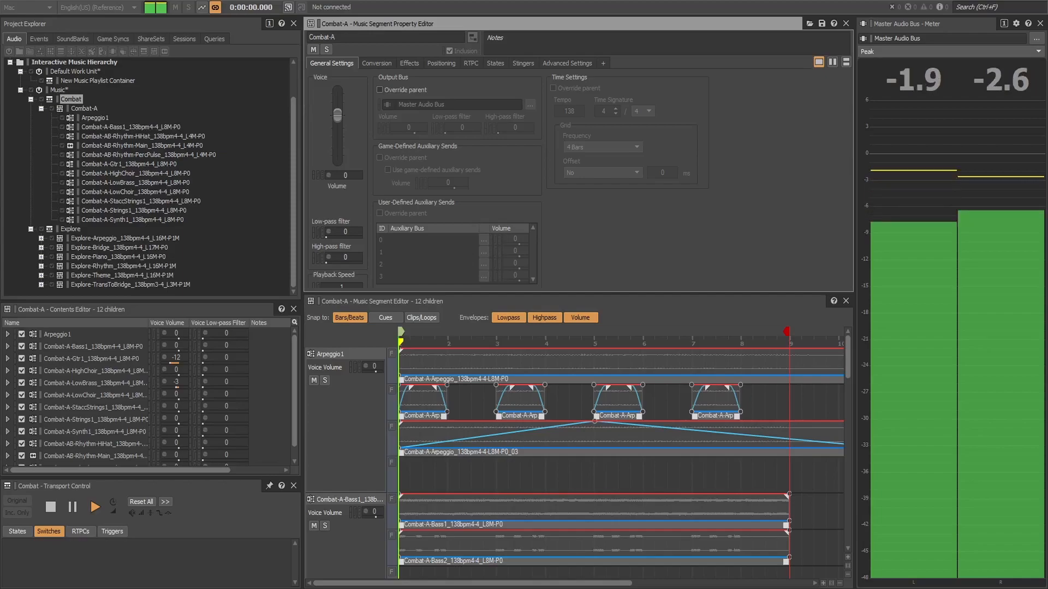
{"action": "scroll", "coordinate": [270, 335], "scroll_direction": "down", "scroll_amount": 1}
{"action": "scroll", "coordinate": [617, 458], "scroll_direction": "down", "scroll_amount": 11}
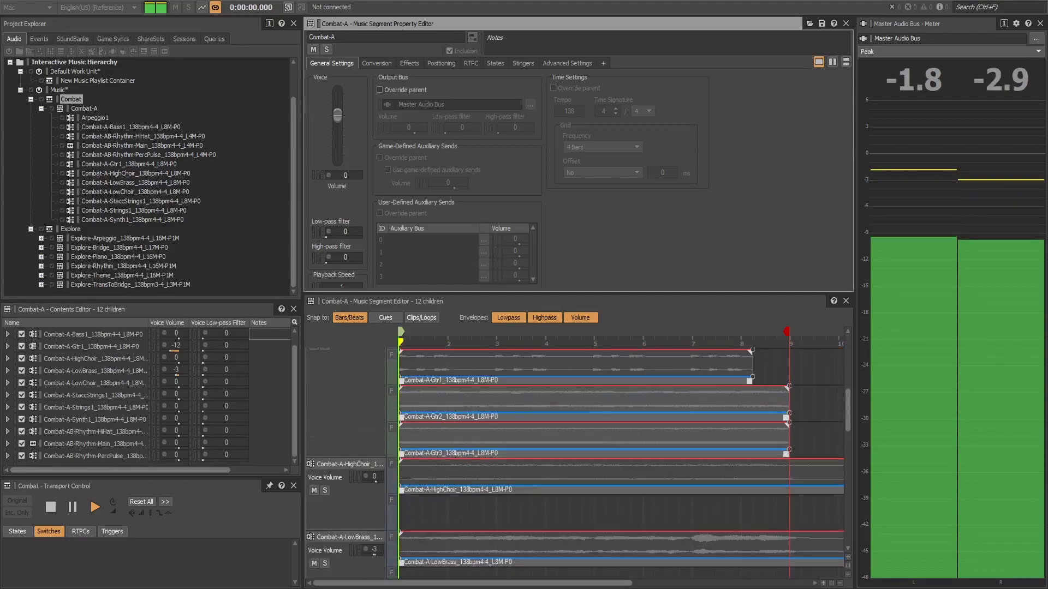
{"action": "scroll", "coordinate": [617, 458], "scroll_direction": "down", "scroll_amount": 5}
{"action": "left_click", "coordinate": [616, 458]}
{"action": "key", "text": "space"}
{"action": "scroll", "coordinate": [616, 458], "scroll_direction": "up", "scroll_amount": 16}
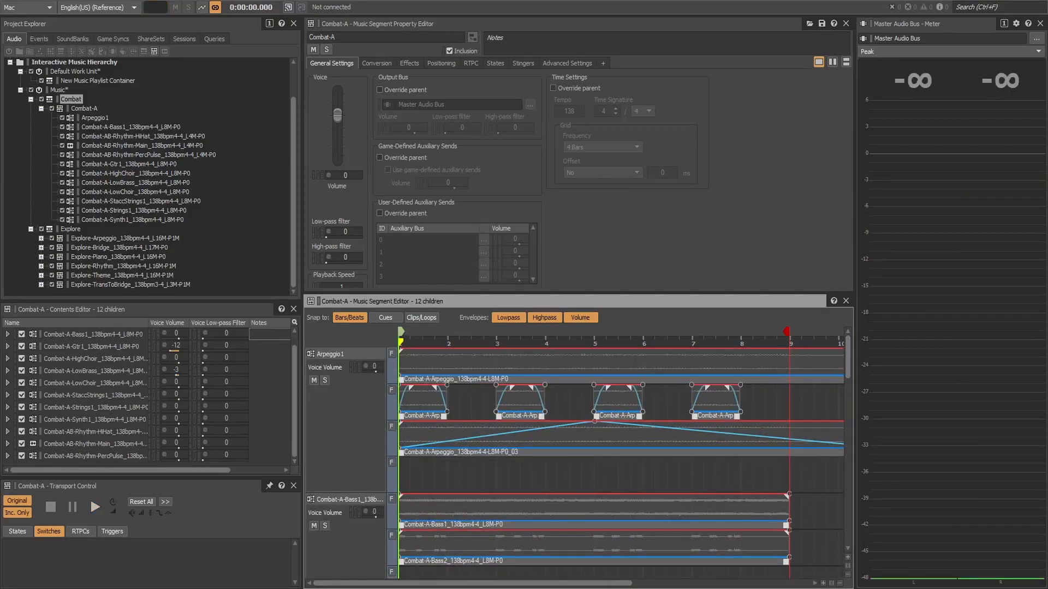
{"action": "key", "text": "space"}
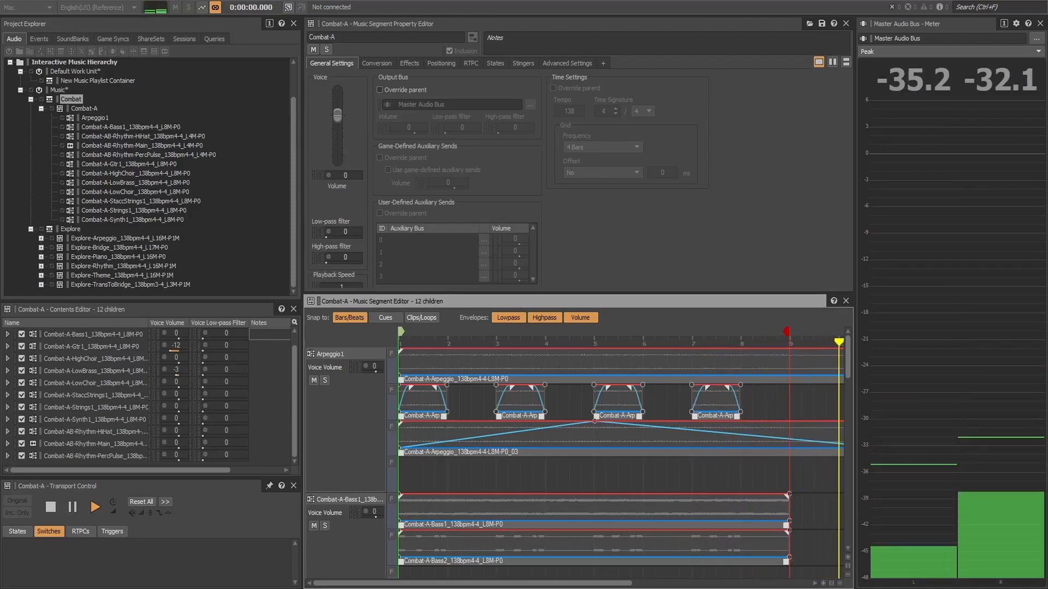
Step: Audition the Combat playlist container and expand Combat-A in its contents to show the child tracks
{"action": "left_click", "coordinate": [71, 100]}
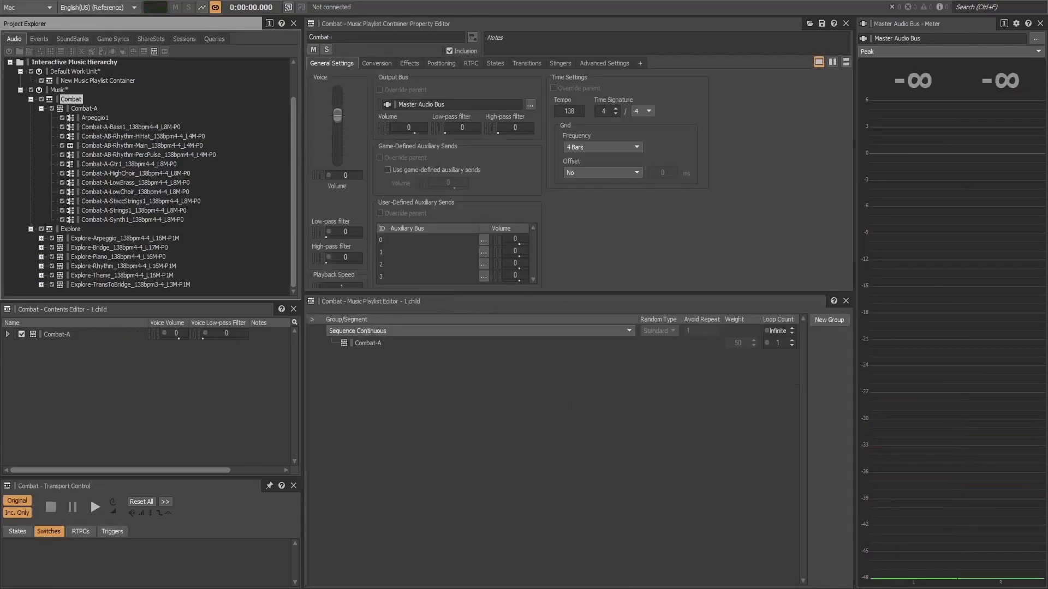
{"action": "key", "text": "space"}
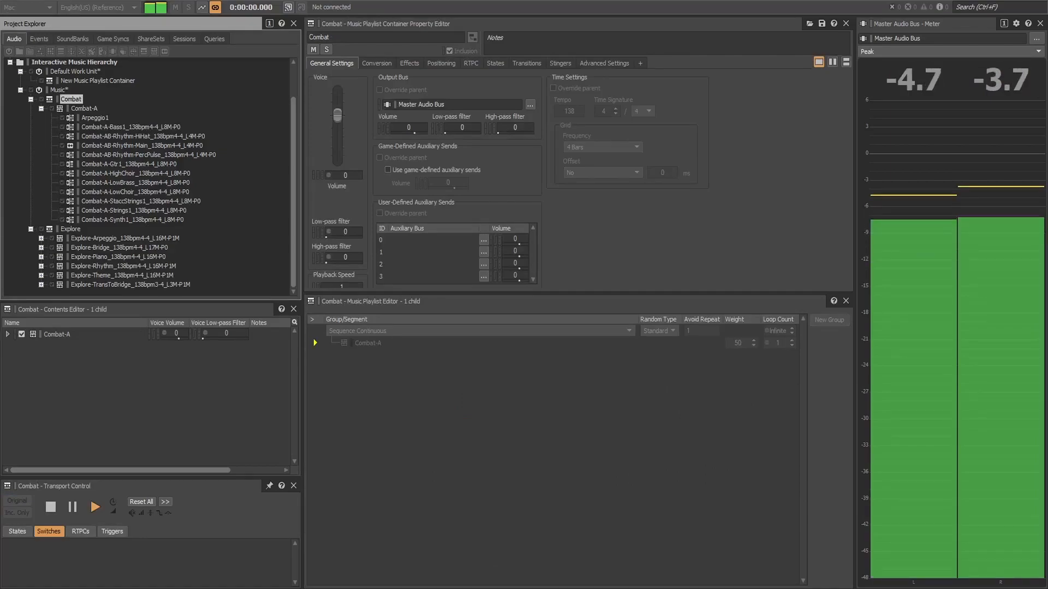
{"action": "left_click", "coordinate": [8, 334]}
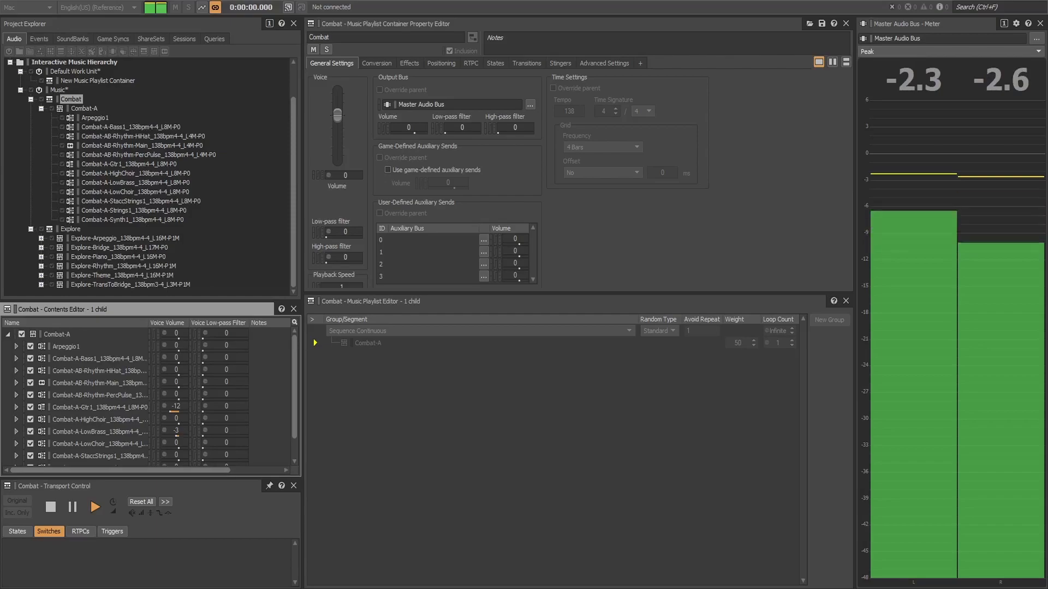
{"action": "key", "text": "space"}
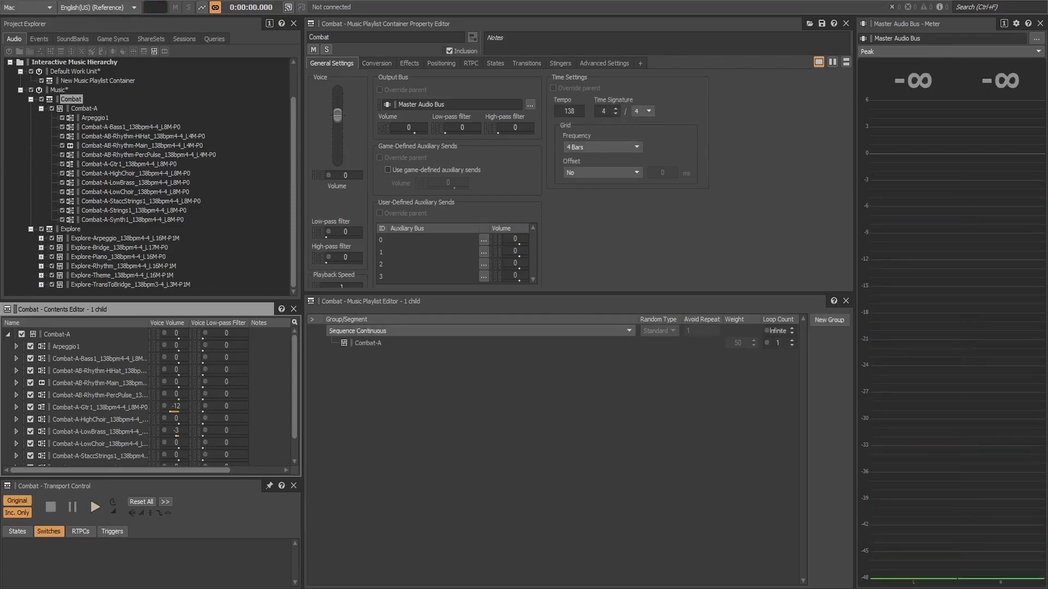
Step: Remove the Combat-A segment editor pane from the docked layout and audition the segment
{"action": "left_click", "coordinate": [84, 109]}
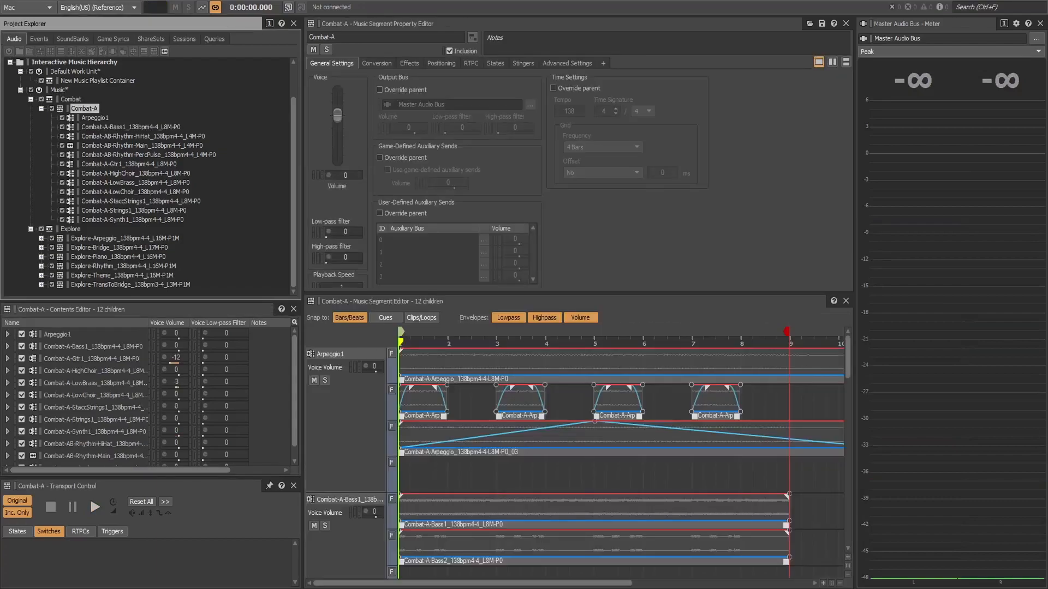
{"action": "left_click_drag", "start_coordinate": [524, 301], "coordinate": [526, 314]}
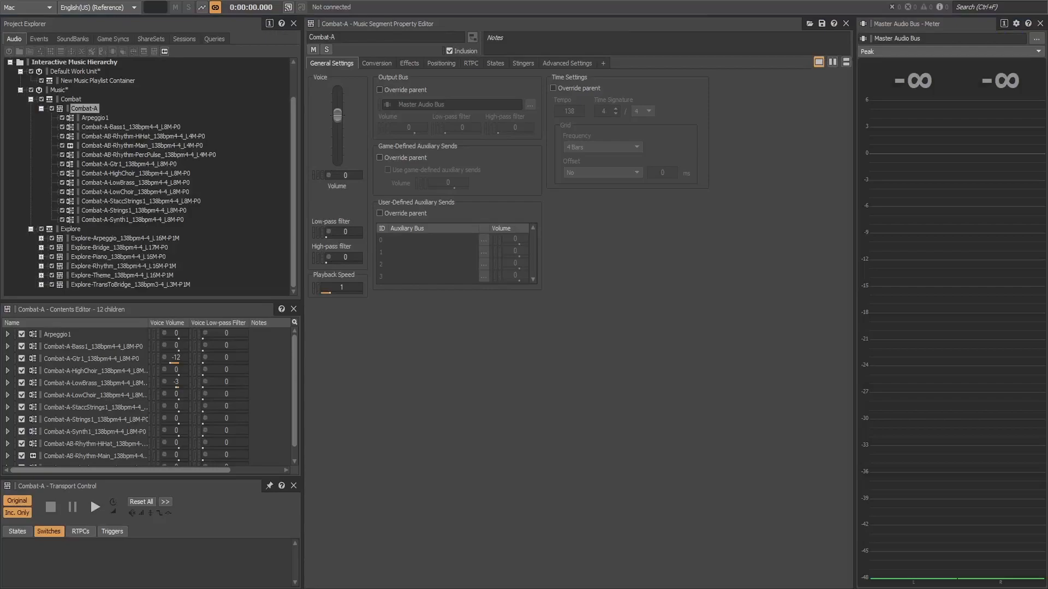
{"action": "left_click", "coordinate": [551, 23]}
{"action": "key", "text": "space"}
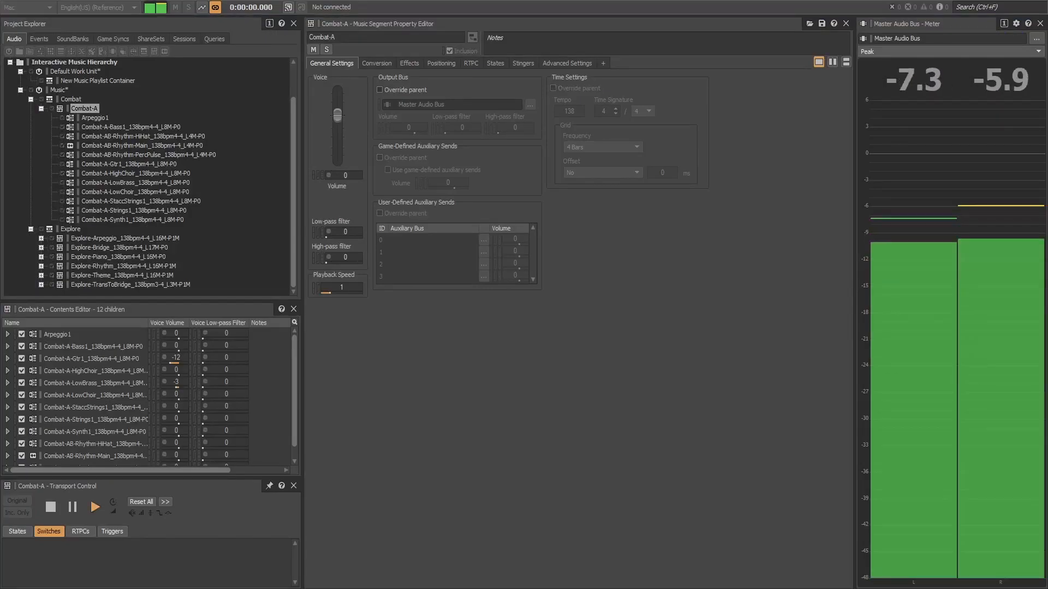
{"action": "left_click", "coordinate": [935, 23]}
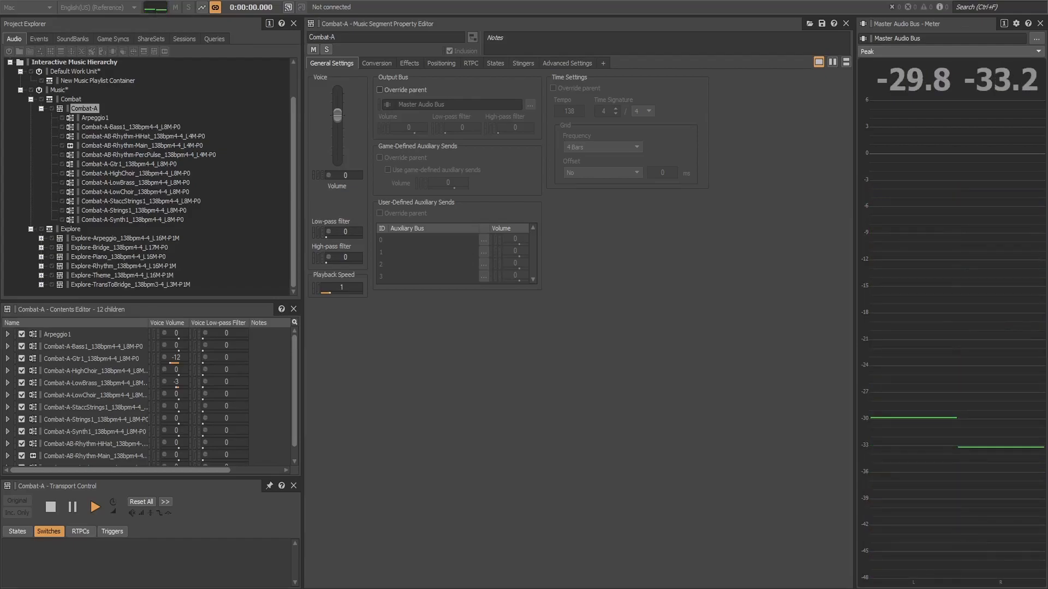
Step: Audition the Combat container and restore its playlist editor pane below the property editor
{"action": "left_click", "coordinate": [71, 99]}
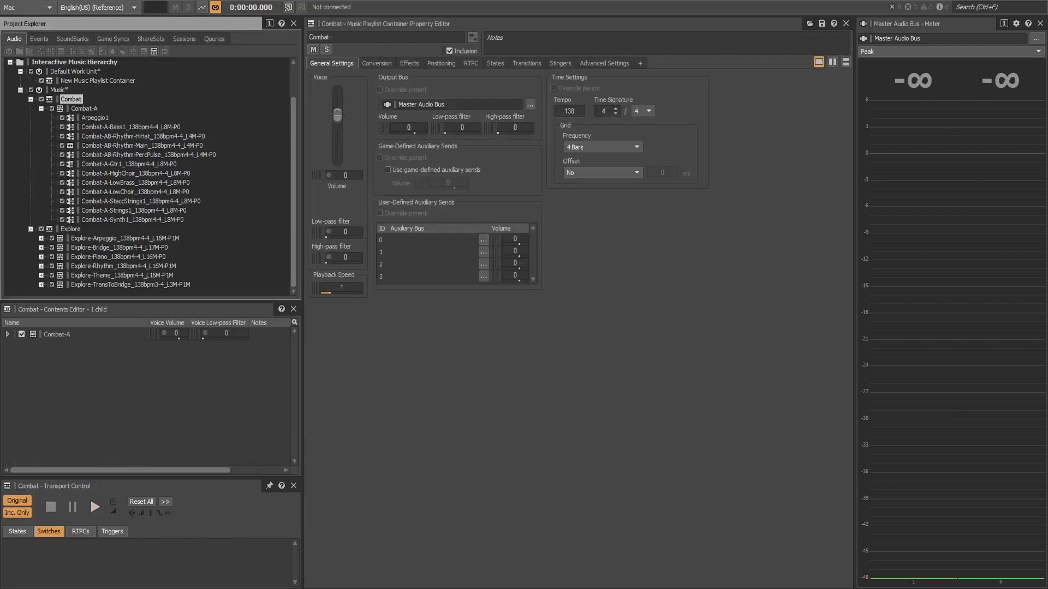
{"action": "key", "text": "space"}
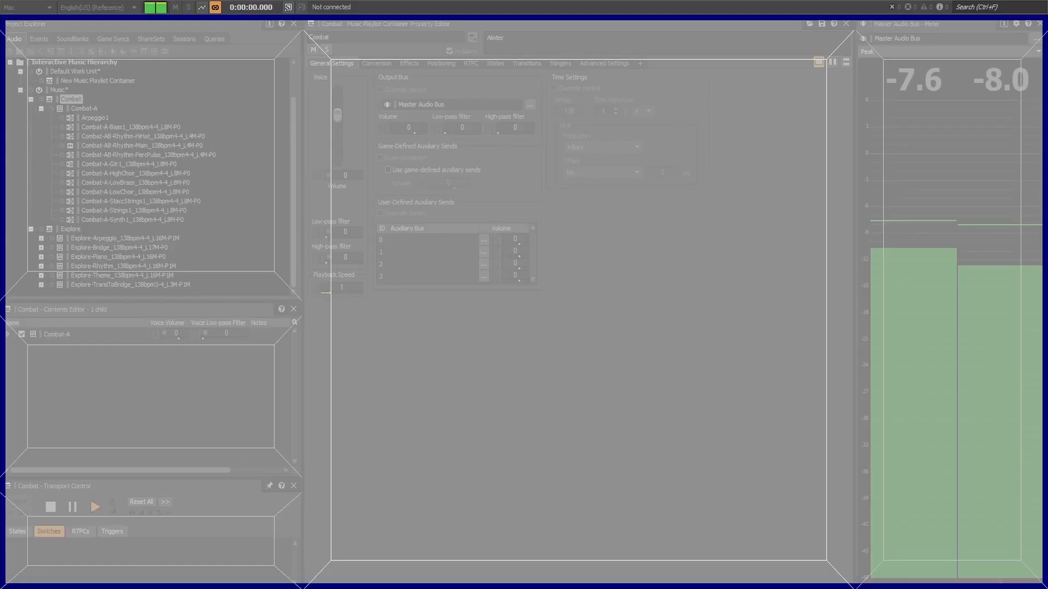
{"action": "left_click_drag", "start_coordinate": [578, 586], "coordinate": [578, 572]}
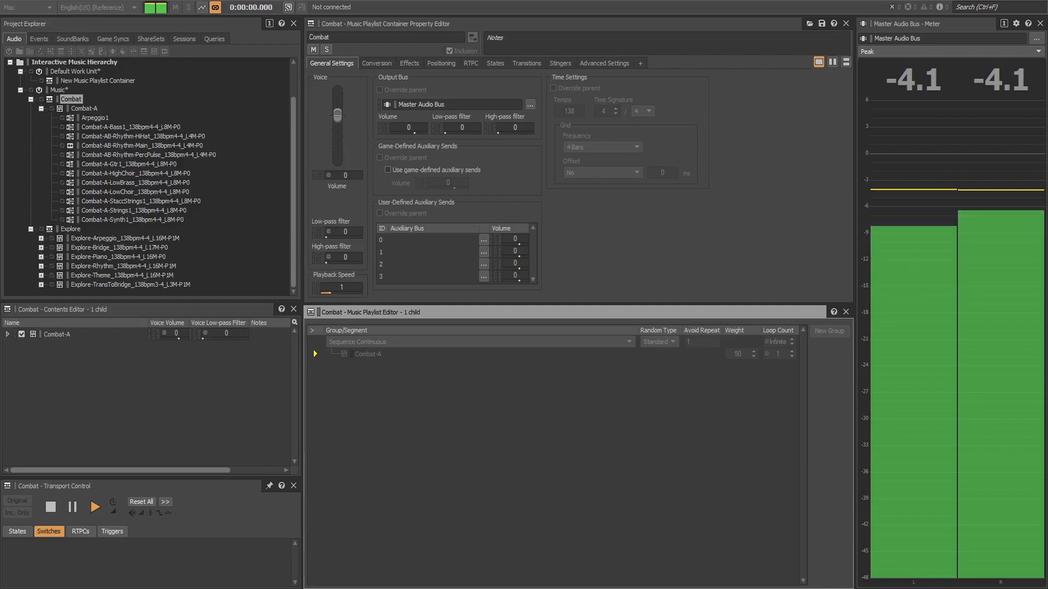
{"action": "key", "text": "space"}
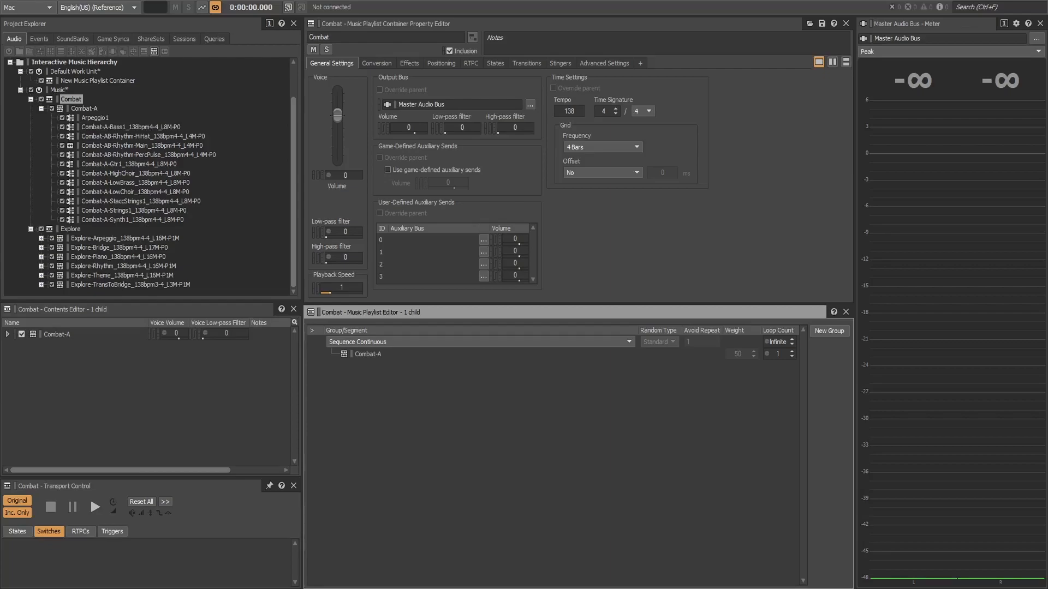
Step: Check the Music work unit, and examine the Combat-A segment's tracks from Arpeggio1 down to the PercPulse rhythm layer
{"action": "left_click", "coordinate": [59, 90]}
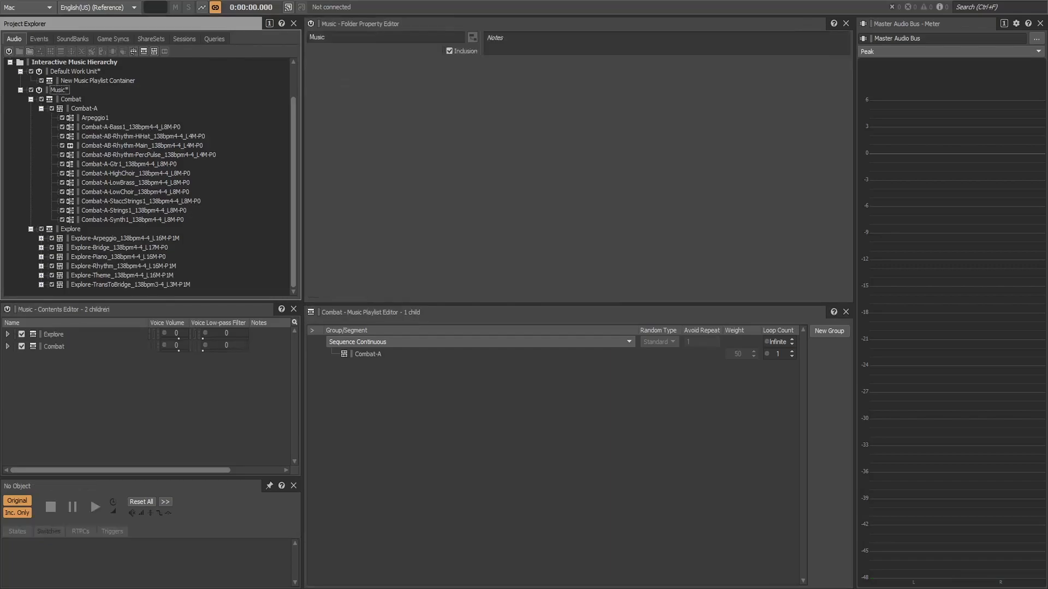
{"action": "left_click", "coordinate": [84, 109]}
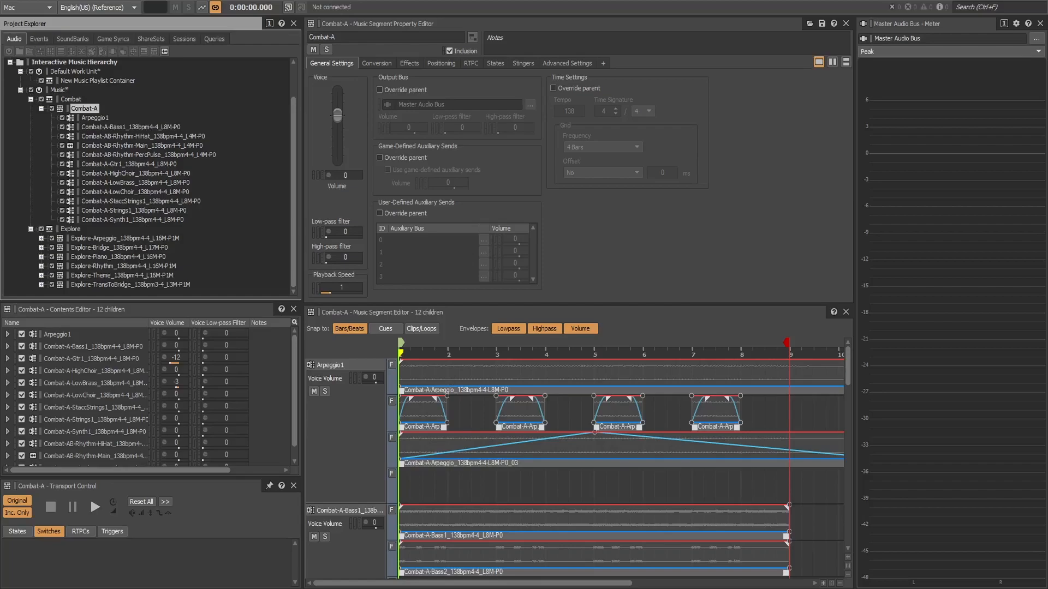
{"action": "scroll", "coordinate": [575, 469], "scroll_direction": "down", "scroll_amount": 10}
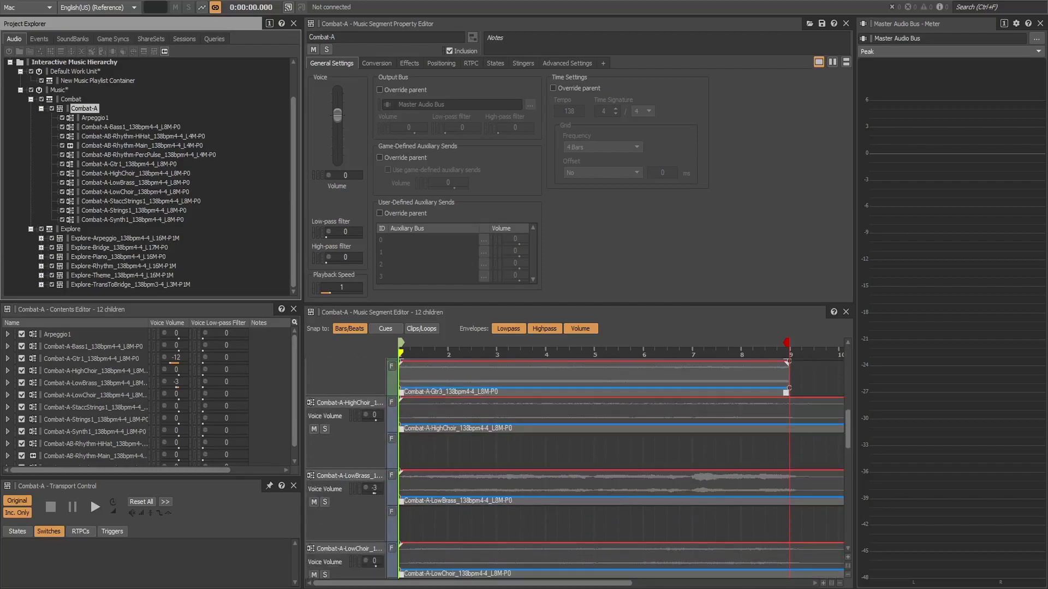
{"action": "scroll", "coordinate": [575, 470], "scroll_direction": "down", "scroll_amount": 5}
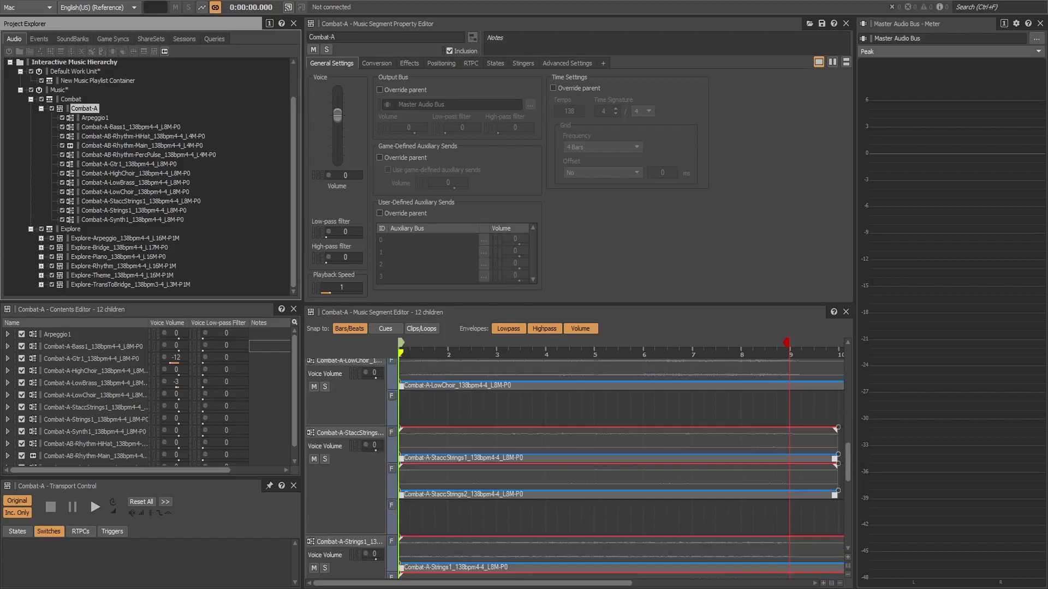
{"action": "scroll", "coordinate": [575, 469], "scroll_direction": "up", "scroll_amount": 1}
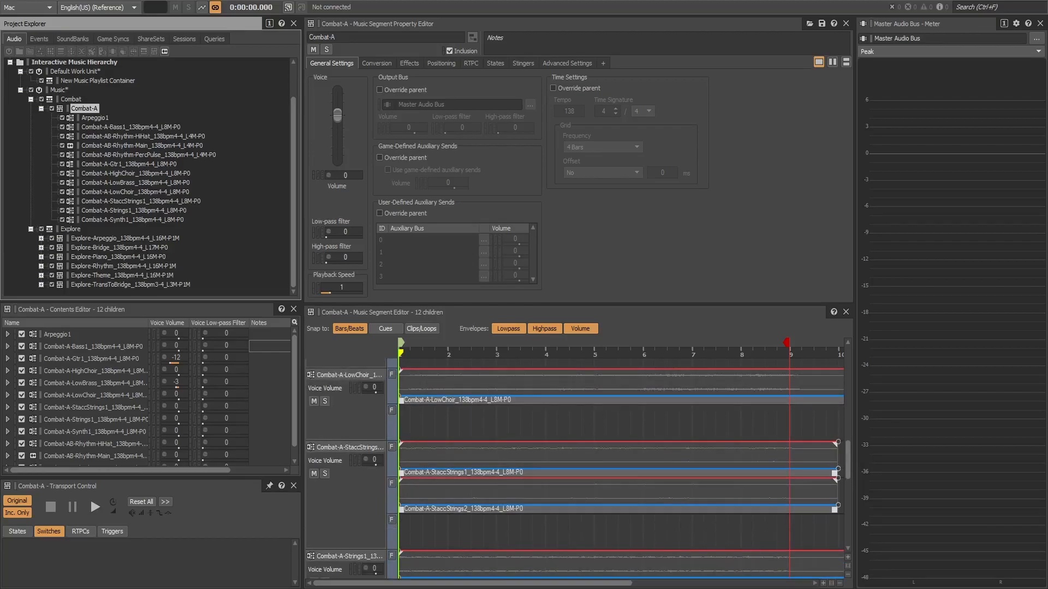
{"action": "scroll", "coordinate": [575, 469], "scroll_direction": "down", "scroll_amount": 10}
{"action": "scroll", "coordinate": [575, 469], "scroll_direction": "down", "scroll_amount": 20}
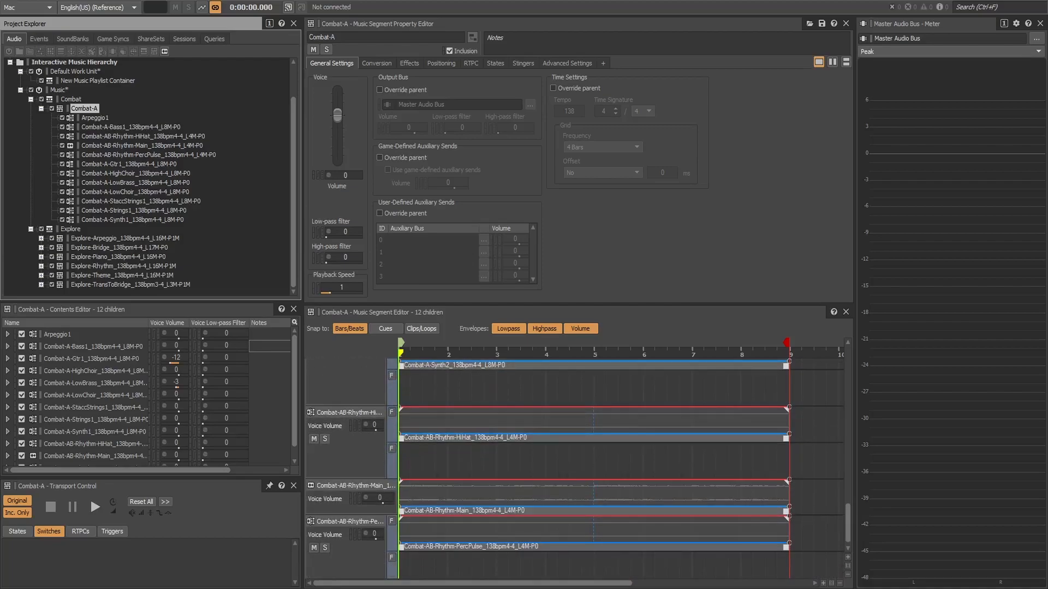
{"action": "scroll", "coordinate": [575, 469], "scroll_direction": "down", "scroll_amount": 1}
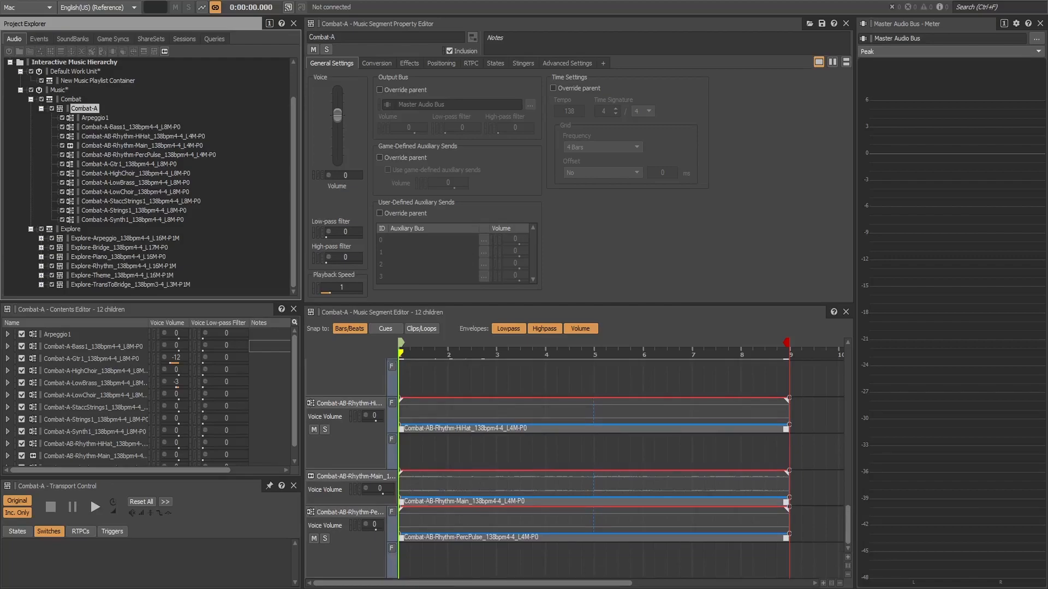
Step: Check the Combat-AB-Rhythm-PercPulse track's properties and review the Combat-A layers back up to Arpeggio1
{"action": "left_click", "coordinate": [349, 512]}
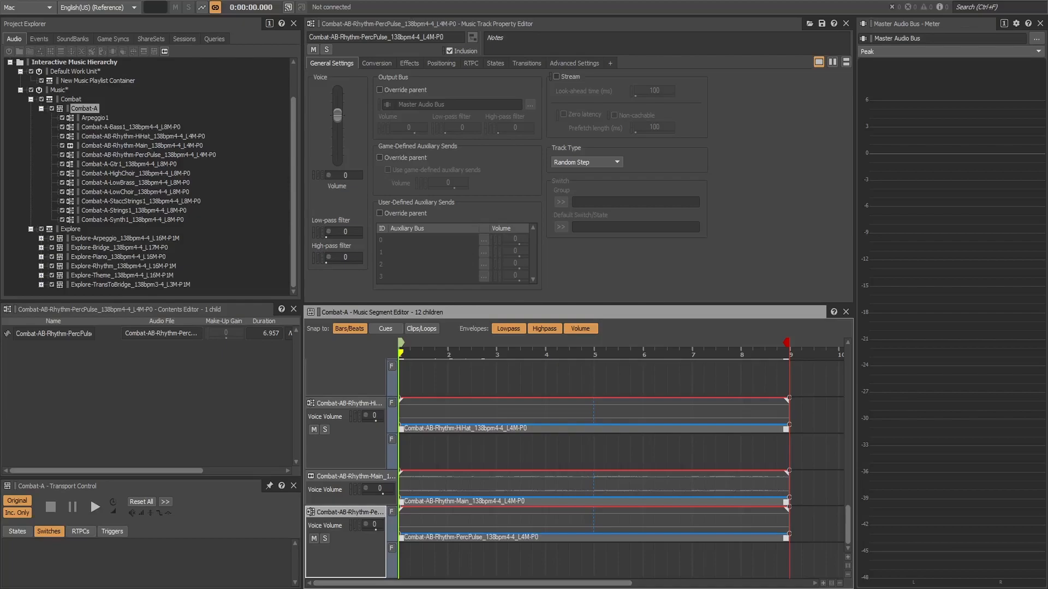
{"action": "scroll", "coordinate": [573, 469], "scroll_direction": "up", "scroll_amount": 5}
{"action": "scroll", "coordinate": [573, 470], "scroll_direction": "up", "scroll_amount": 8}
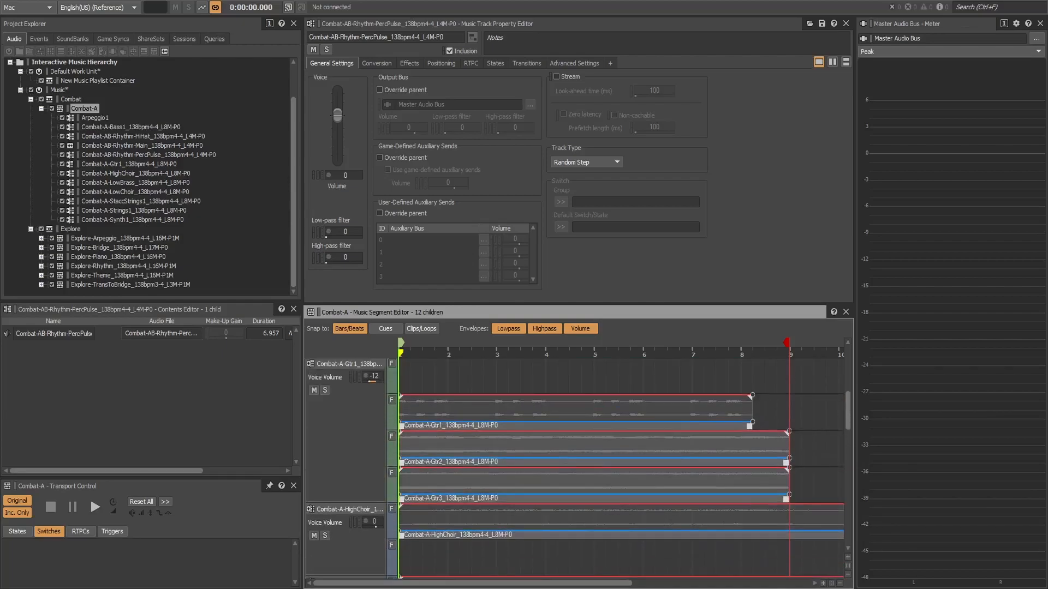
{"action": "scroll", "coordinate": [573, 469], "scroll_direction": "up", "scroll_amount": 5}
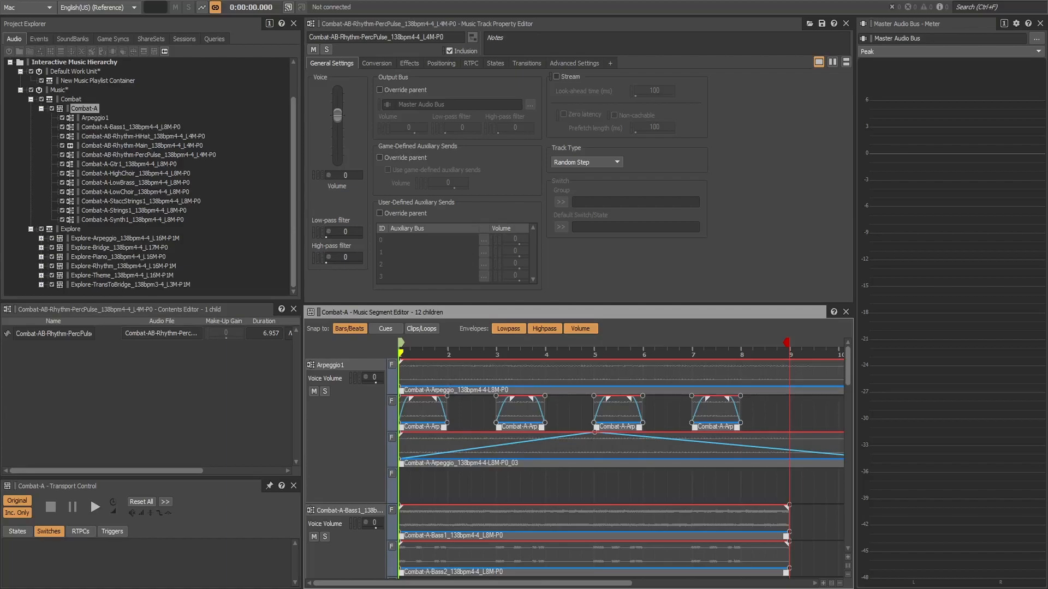
Step: Solo the Arpeggio1 track, audition it within the Combat-A segment, and release the solo
{"action": "left_click", "coordinate": [325, 391]}
{"action": "key", "text": "space"}
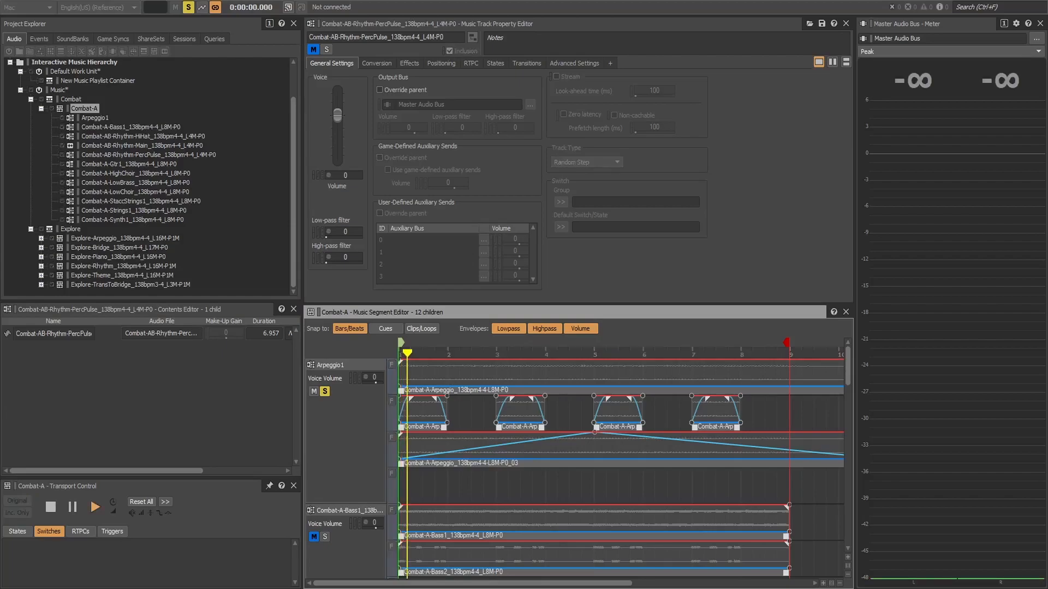
{"action": "key", "text": "space"}
{"action": "left_click", "coordinate": [95, 117]}
{"action": "key", "text": "space"}
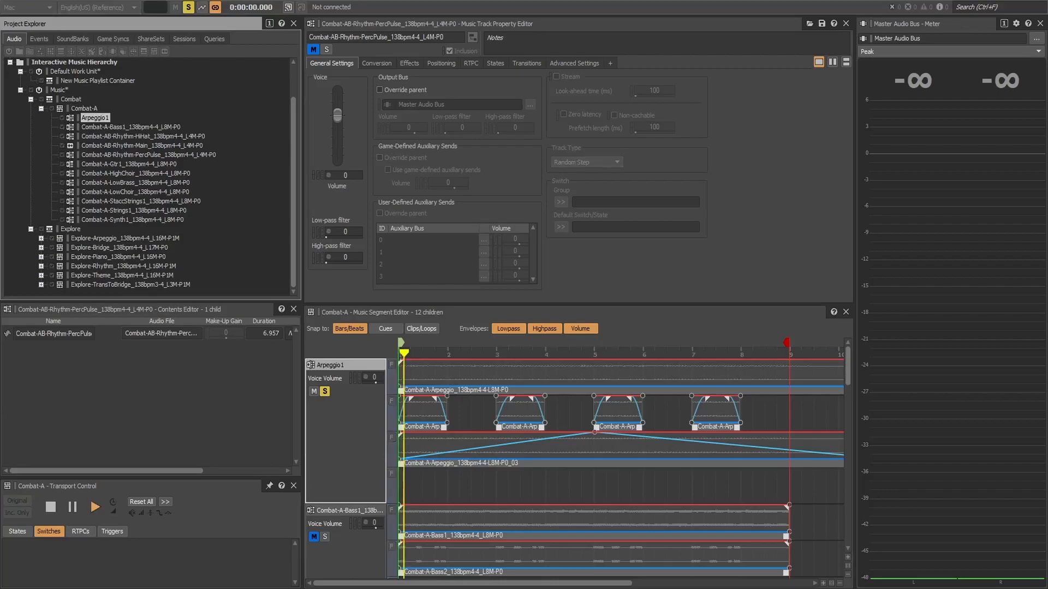
{"action": "key", "text": "space"}
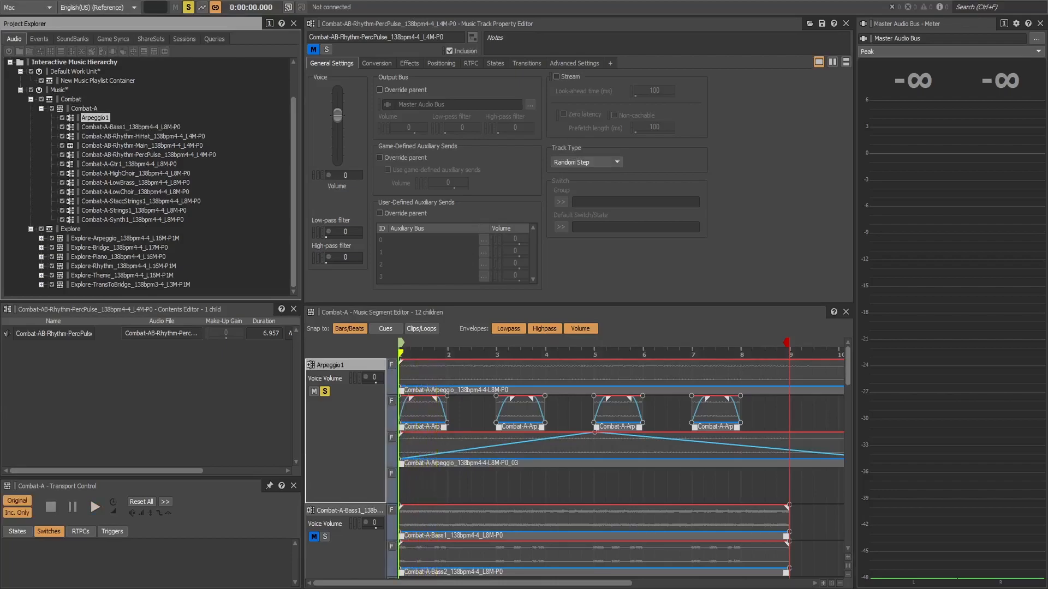
{"action": "key", "text": "space"}
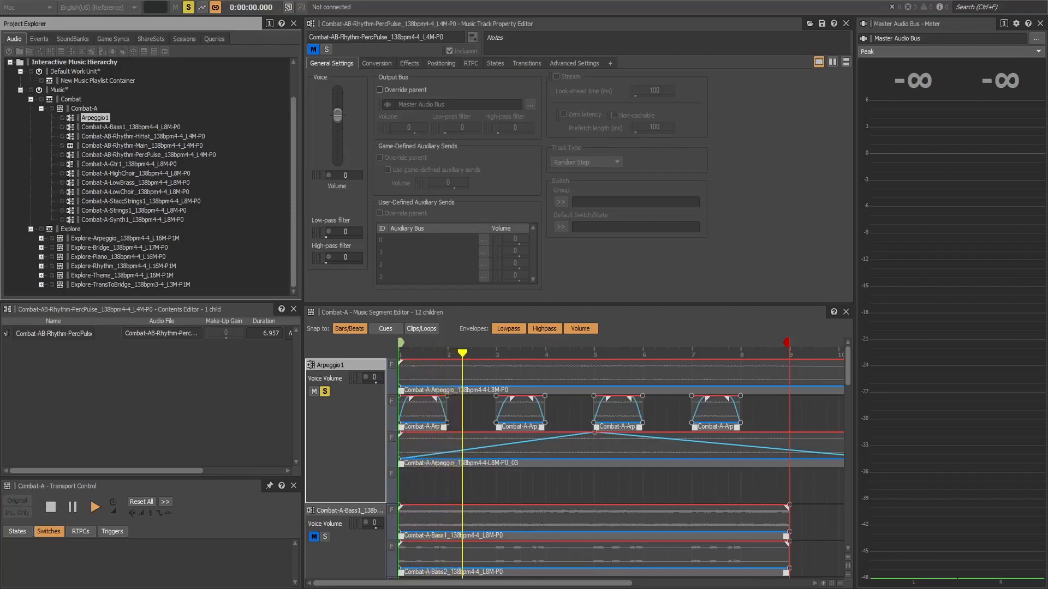
{"action": "key", "text": "space"}
{"action": "left_click", "coordinate": [325, 392]}
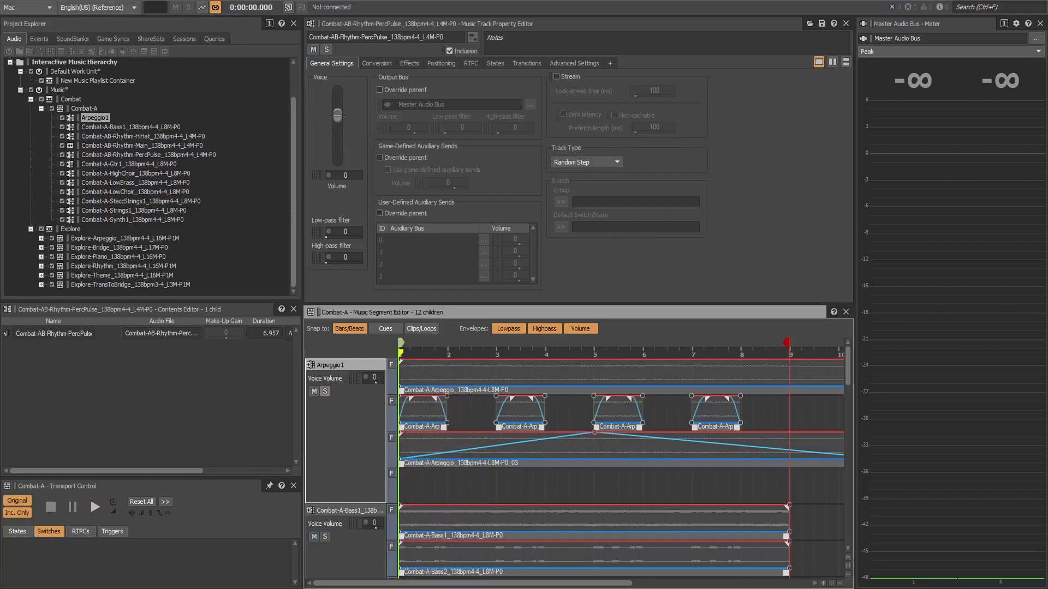
Step: Solo the Arpeggio1 track and audition the Combat-A segment several times to hear the Random Step variations
{"action": "left_click", "coordinate": [324, 391]}
{"action": "key", "text": "space"}
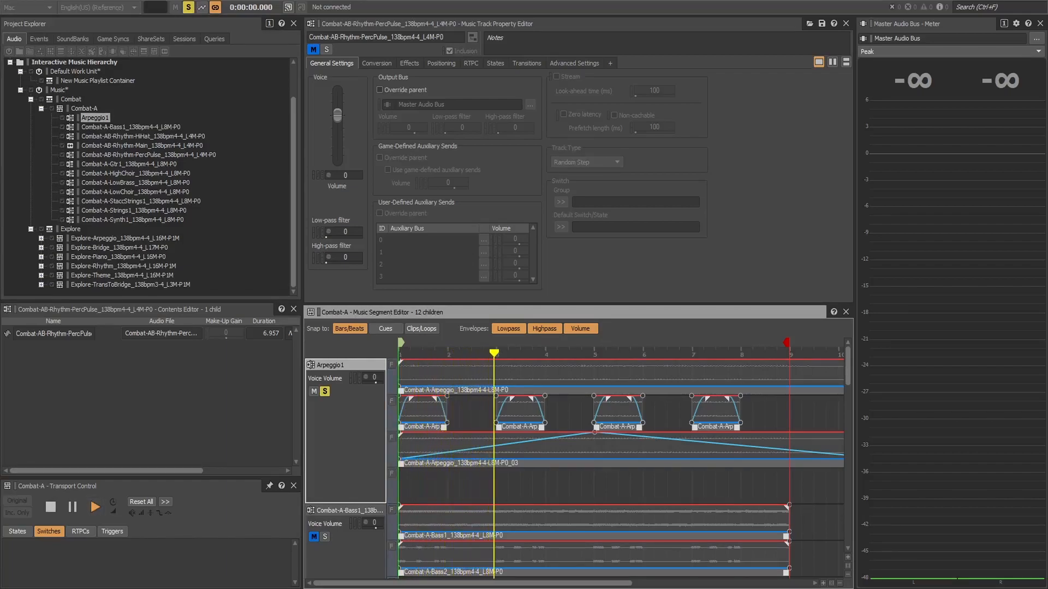
{"action": "key", "text": "space"}
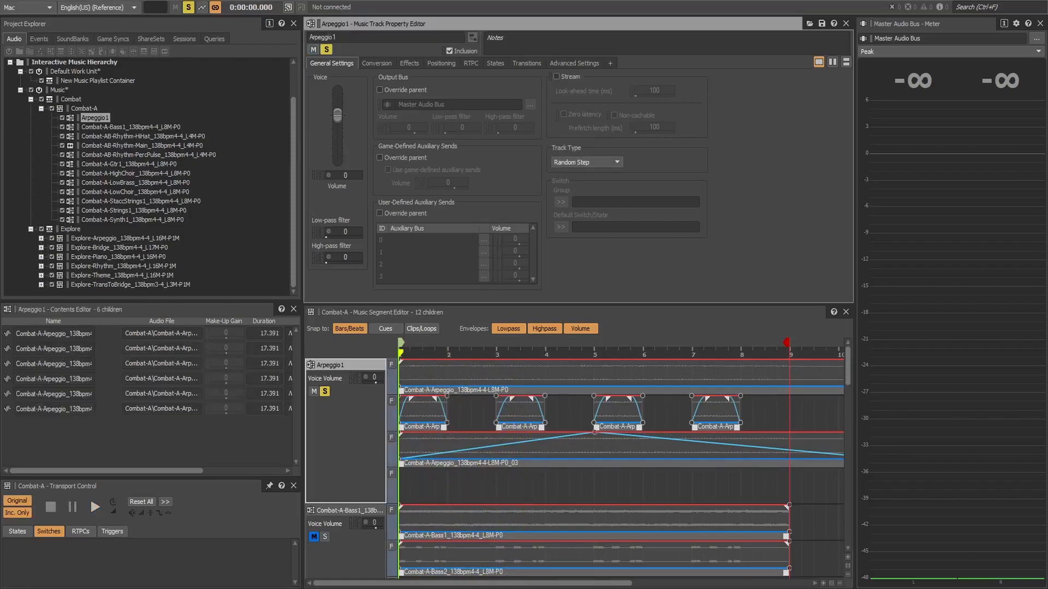
{"action": "key", "text": "space"}
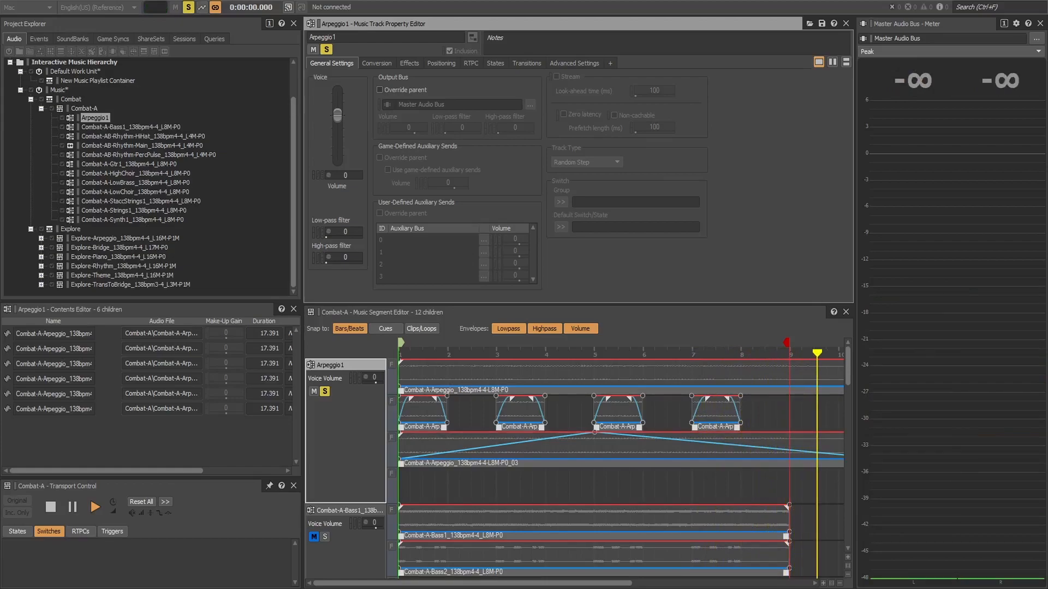
{"action": "key", "text": "space"}
{"action": "key", "text": "space"}
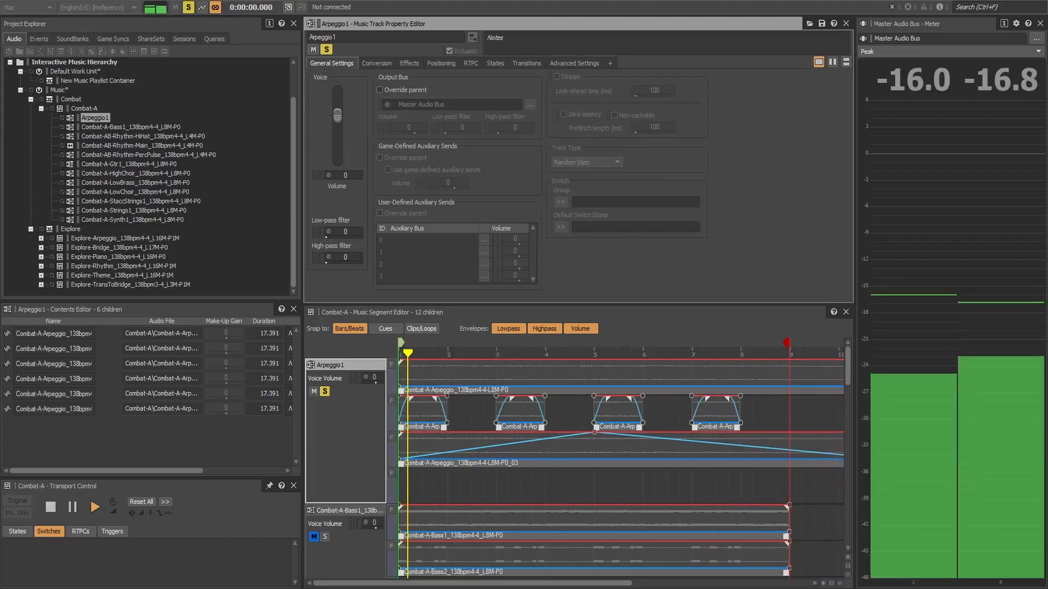
{"action": "key", "text": "space"}
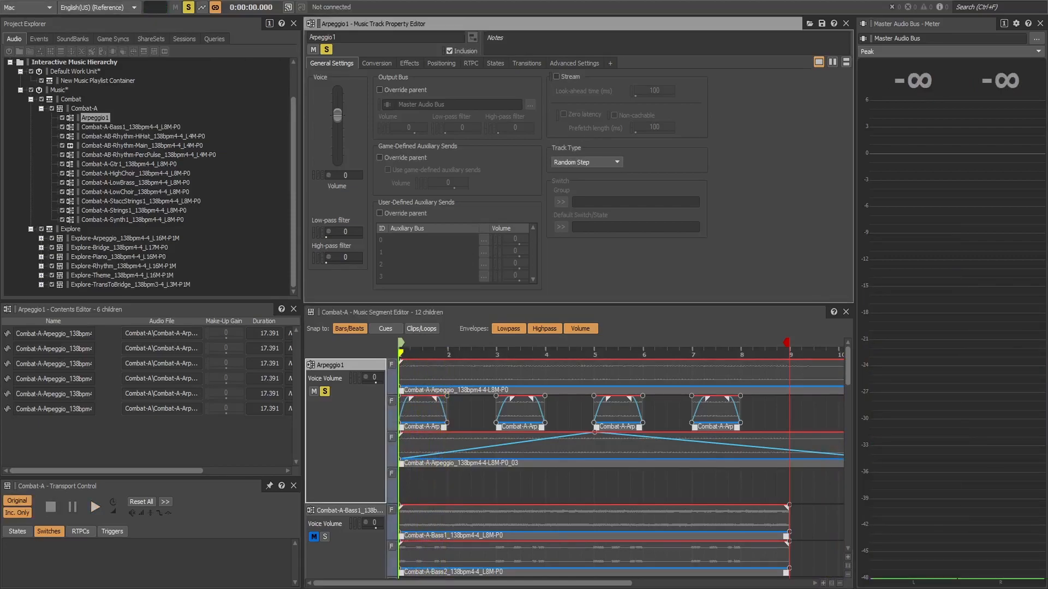
{"action": "key", "text": "space"}
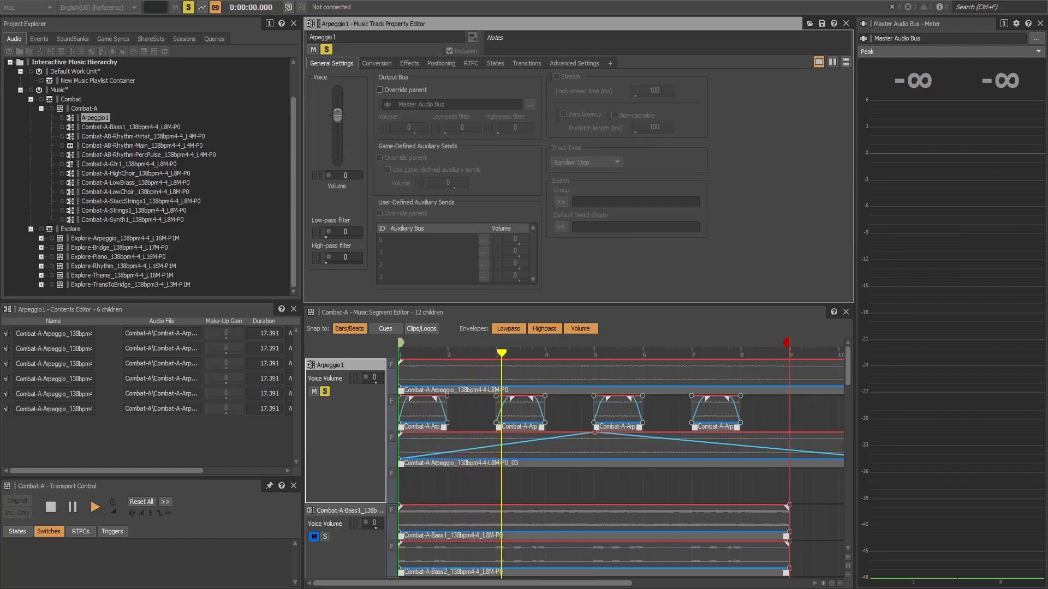
{"action": "key", "text": "space"}
{"action": "key", "text": "space"}
{"action": "key", "text": "space"}
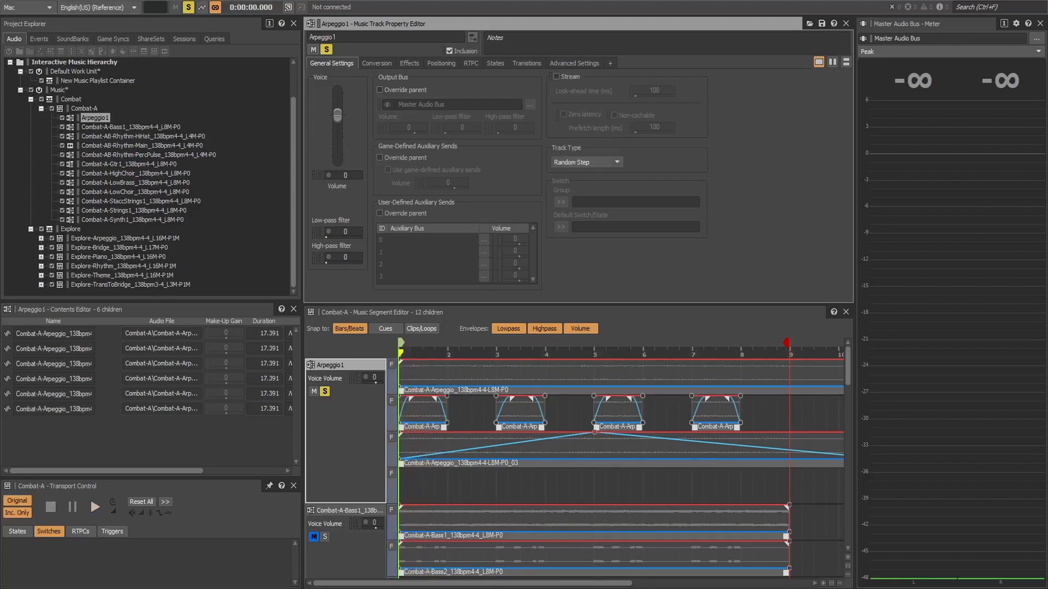
Step: Select Arpeggio1's audio sources one by one from the sixth up to the second, auditioning the soloed track at each
{"action": "left_click", "coordinate": [107, 409]}
{"action": "key", "text": "space"}
{"action": "key", "text": "space"}
{"action": "left_click", "coordinate": [107, 394]}
{"action": "key", "text": "space"}
{"action": "key", "text": "space"}
{"action": "left_click", "coordinate": [108, 378]}
{"action": "key", "text": "space"}
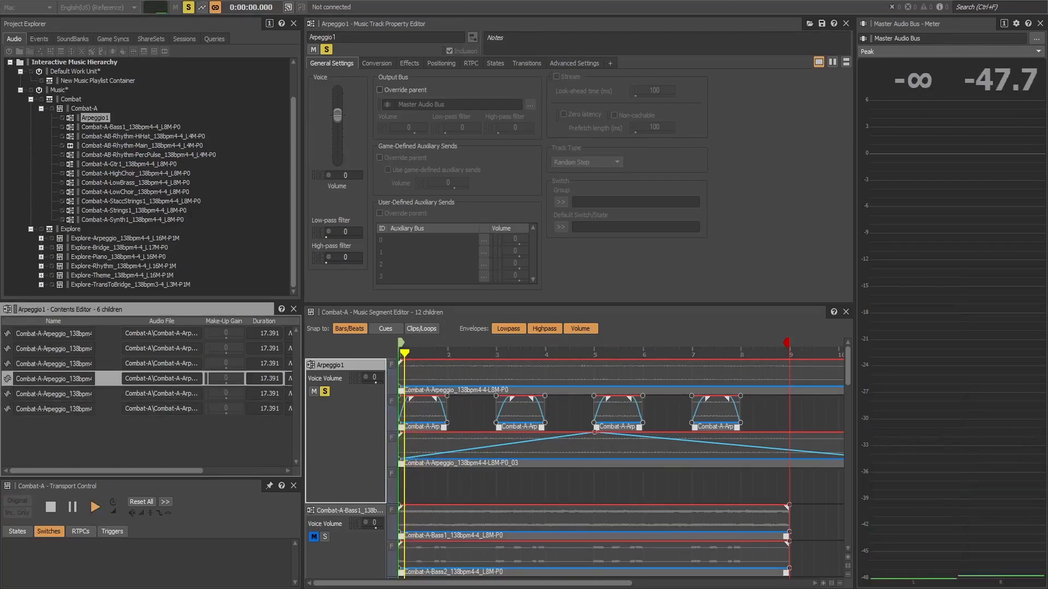
{"action": "key", "text": "space"}
{"action": "left_click", "coordinate": [108, 363]}
{"action": "key", "text": "space"}
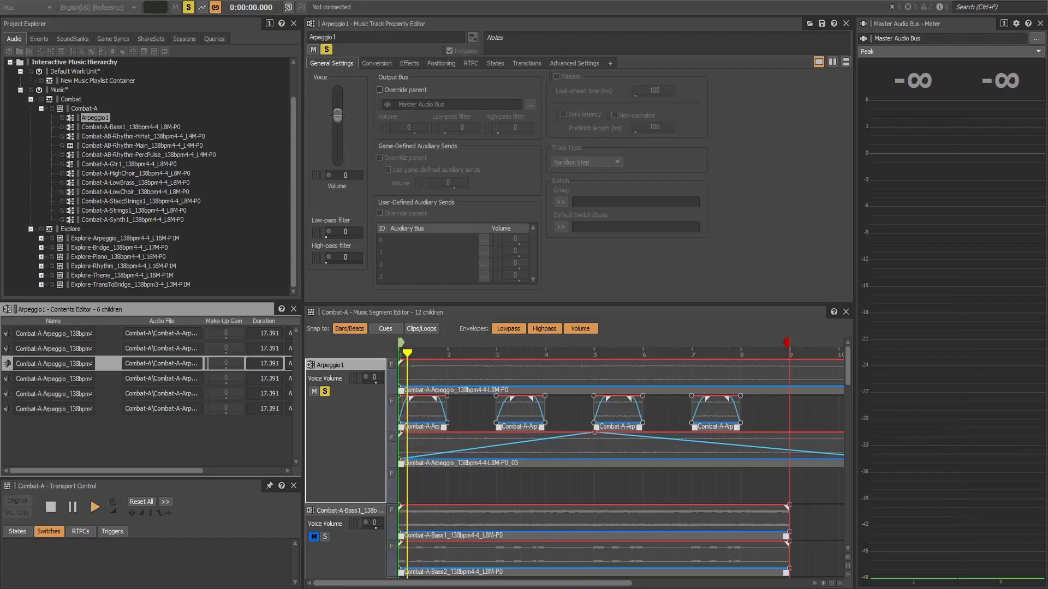
{"action": "key", "text": "space"}
{"action": "left_click", "coordinate": [108, 348]}
{"action": "key", "text": "space"}
{"action": "key", "text": "space"}
Step: Audition Arpeggio1's third, first and second sub-tracks with each forced in turn, and release the forced sub-track and the solo
{"action": "key", "text": "space"}
{"action": "key", "text": "space"}
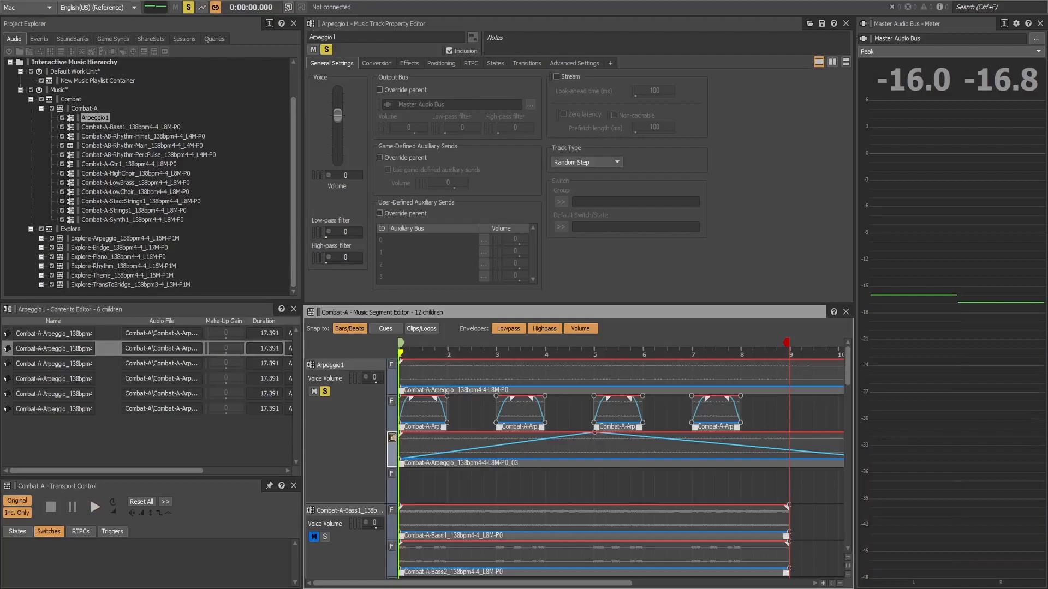
{"action": "key", "text": "space"}
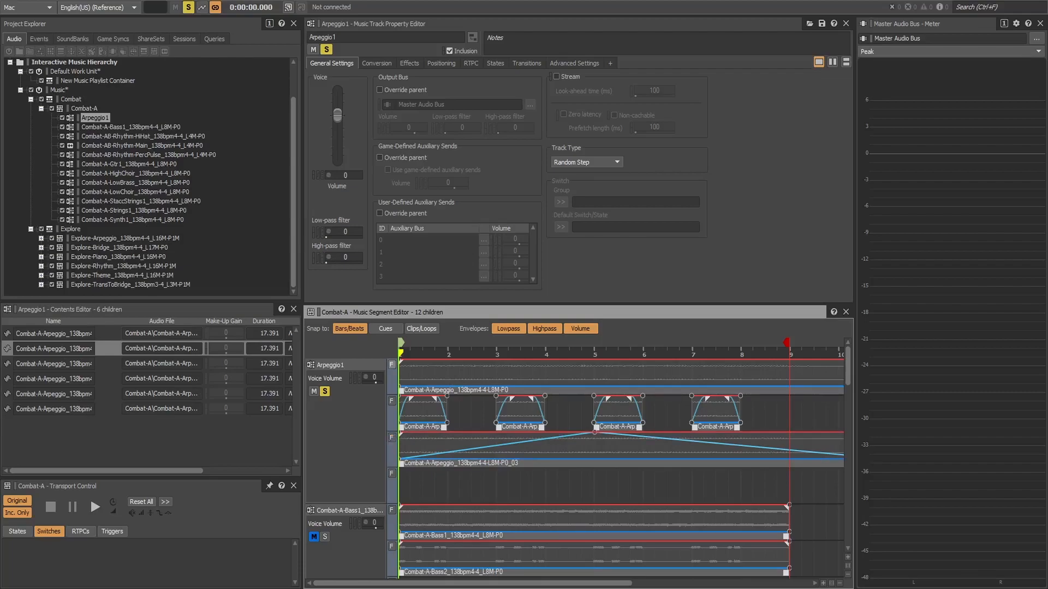
{"action": "key", "text": "space"}
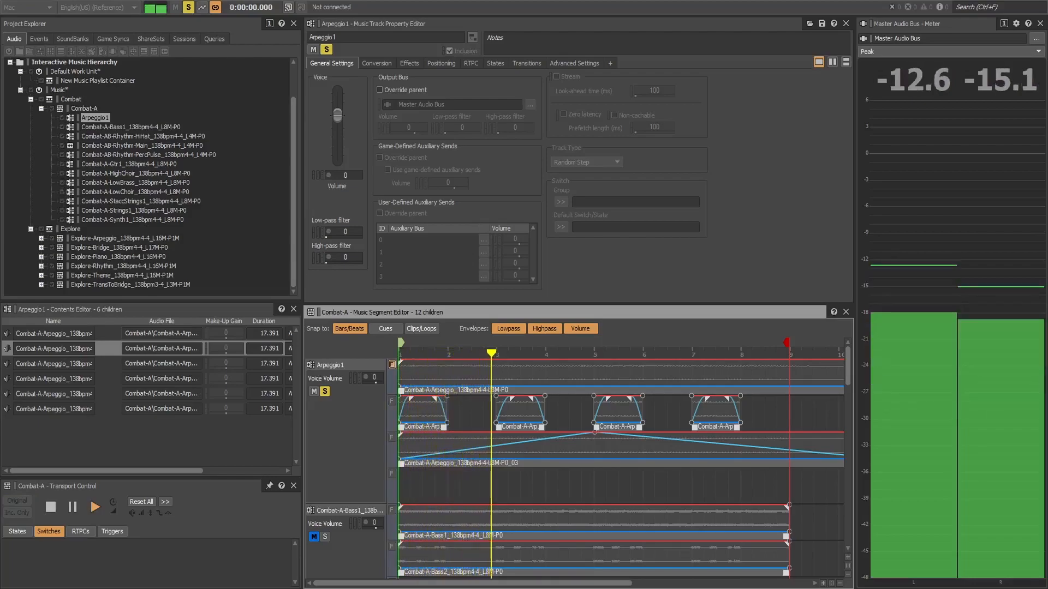
{"action": "key", "text": "space"}
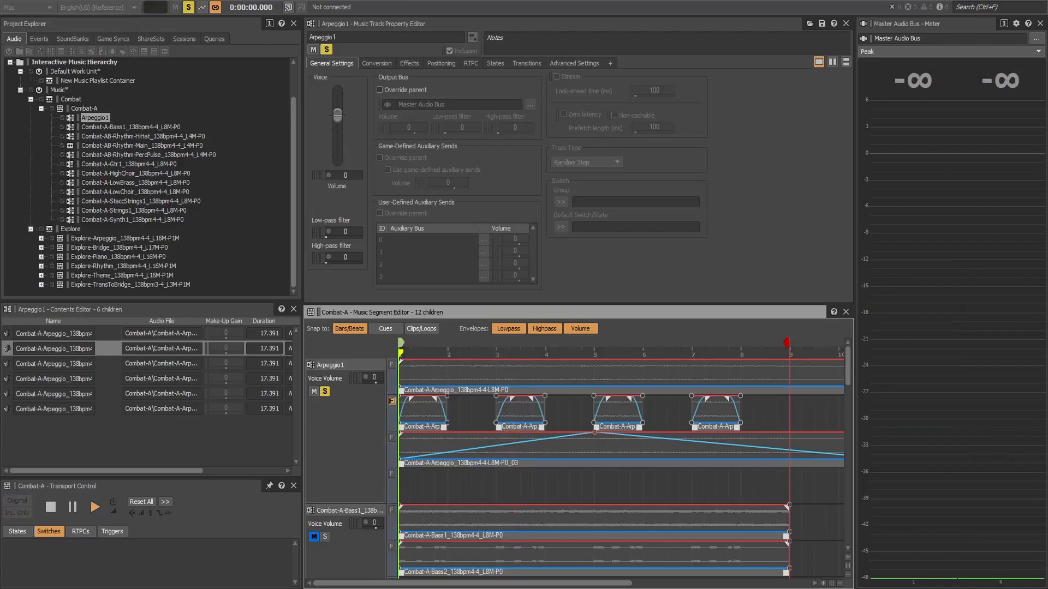
{"action": "key", "text": "space"}
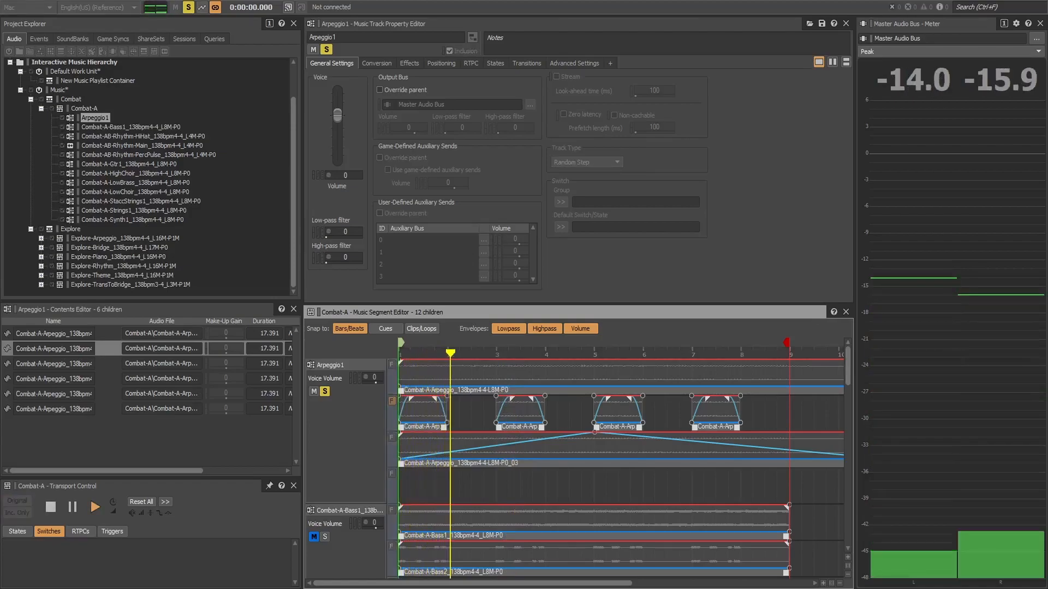
{"action": "key", "text": "space"}
{"action": "left_click", "coordinate": [392, 401]}
{"action": "left_click", "coordinate": [325, 391]}
Step: Check the Combat-A segment's properties and track list, and select the Explore playlist container
{"action": "left_click", "coordinate": [84, 108]}
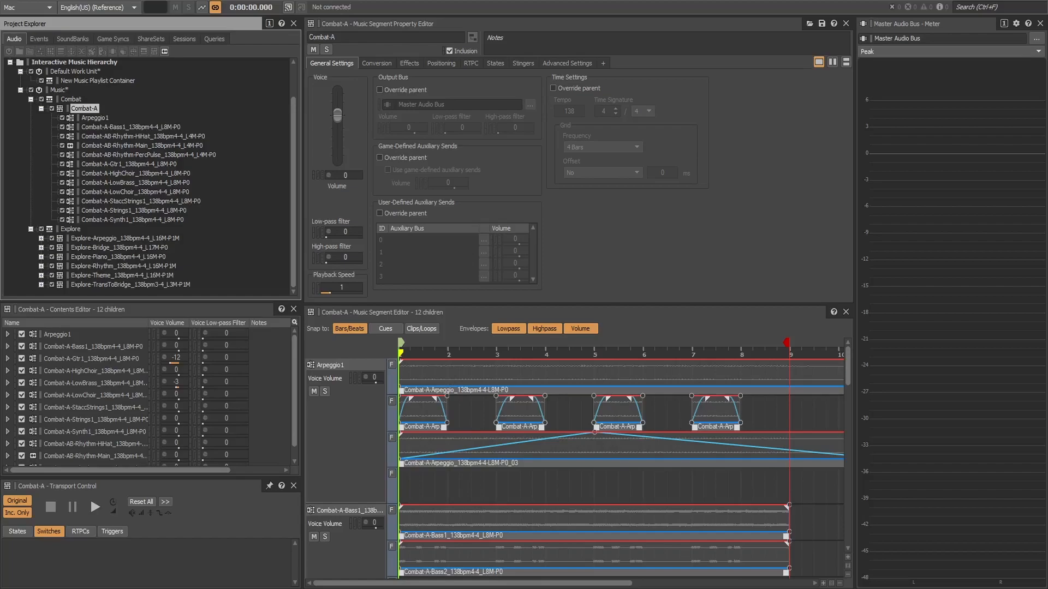
{"action": "left_click", "coordinate": [70, 229]}
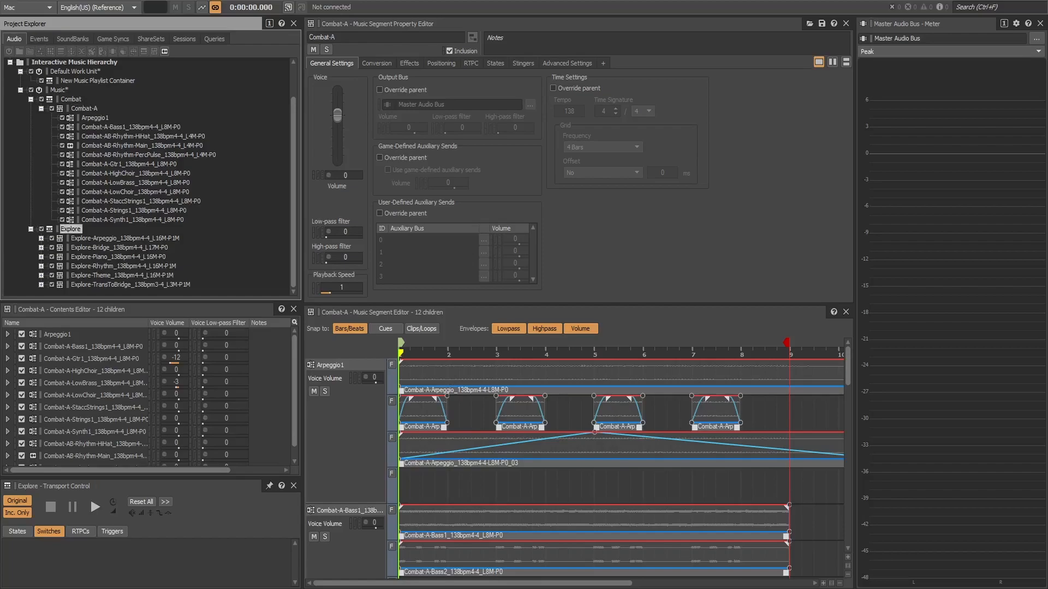